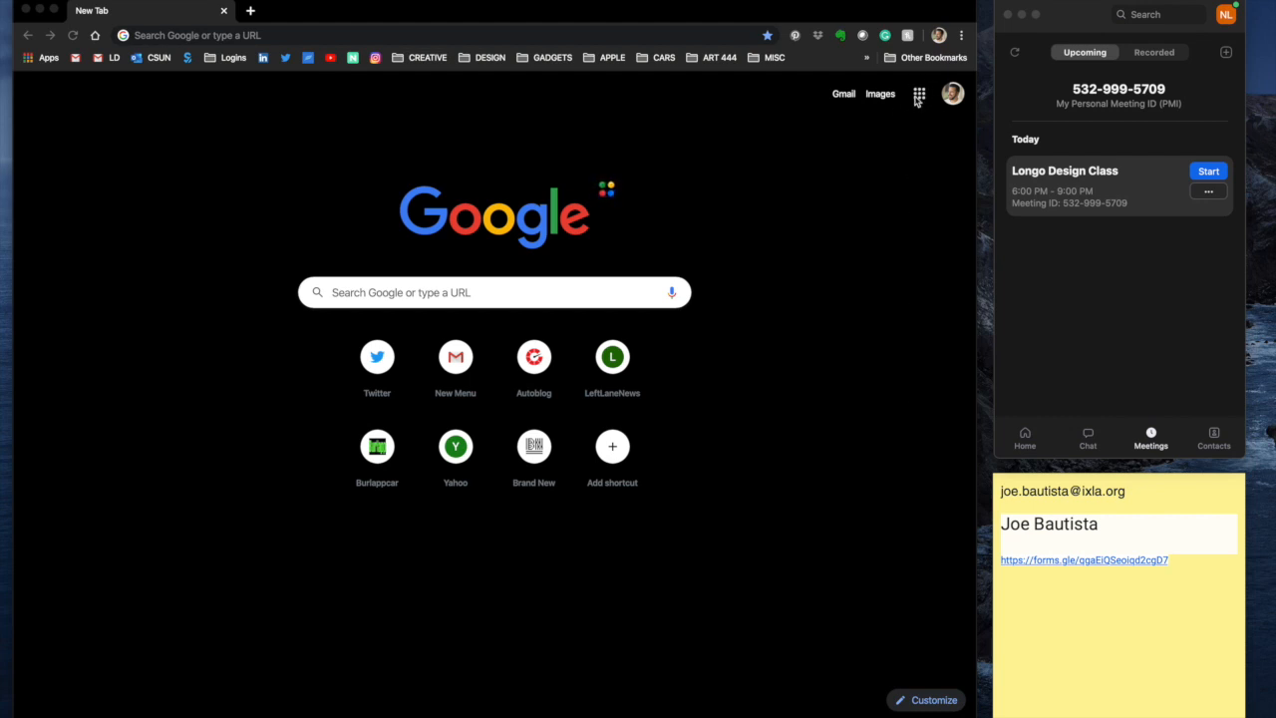
Step: Open Google Calendar from the Google apps grid
left_click(918, 97)
left_click(918, 97)
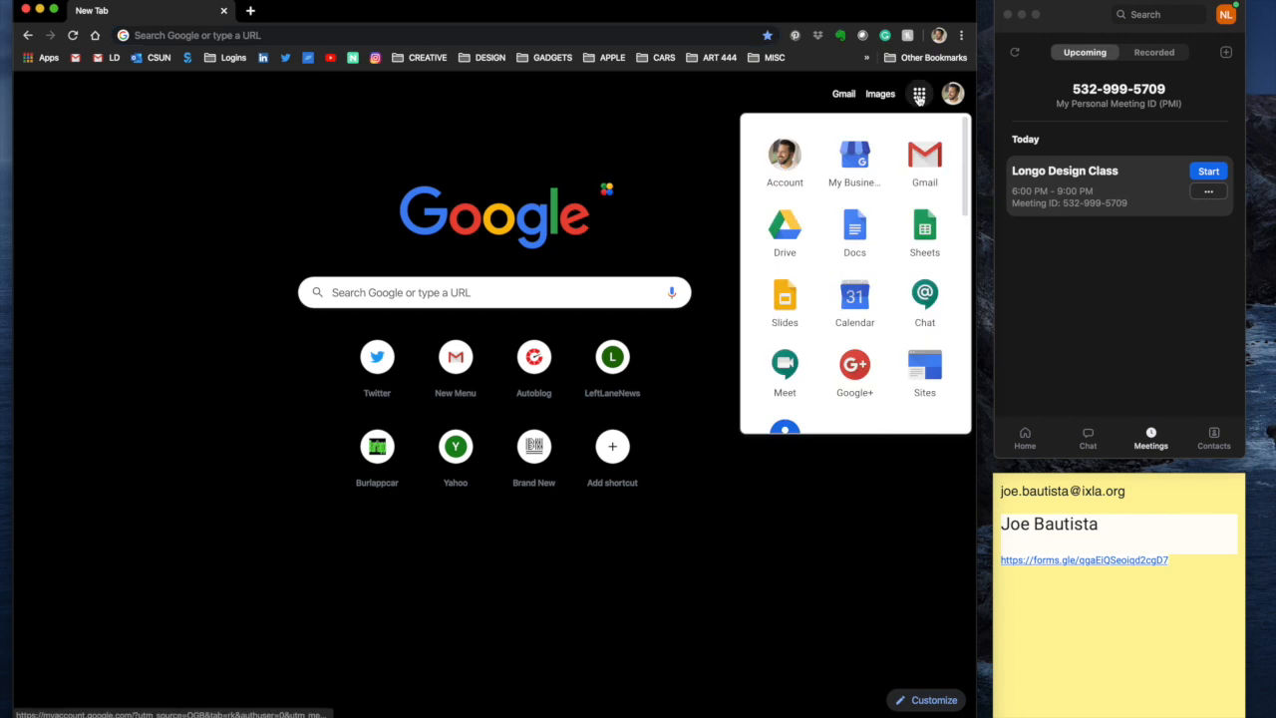
left_click(854, 302)
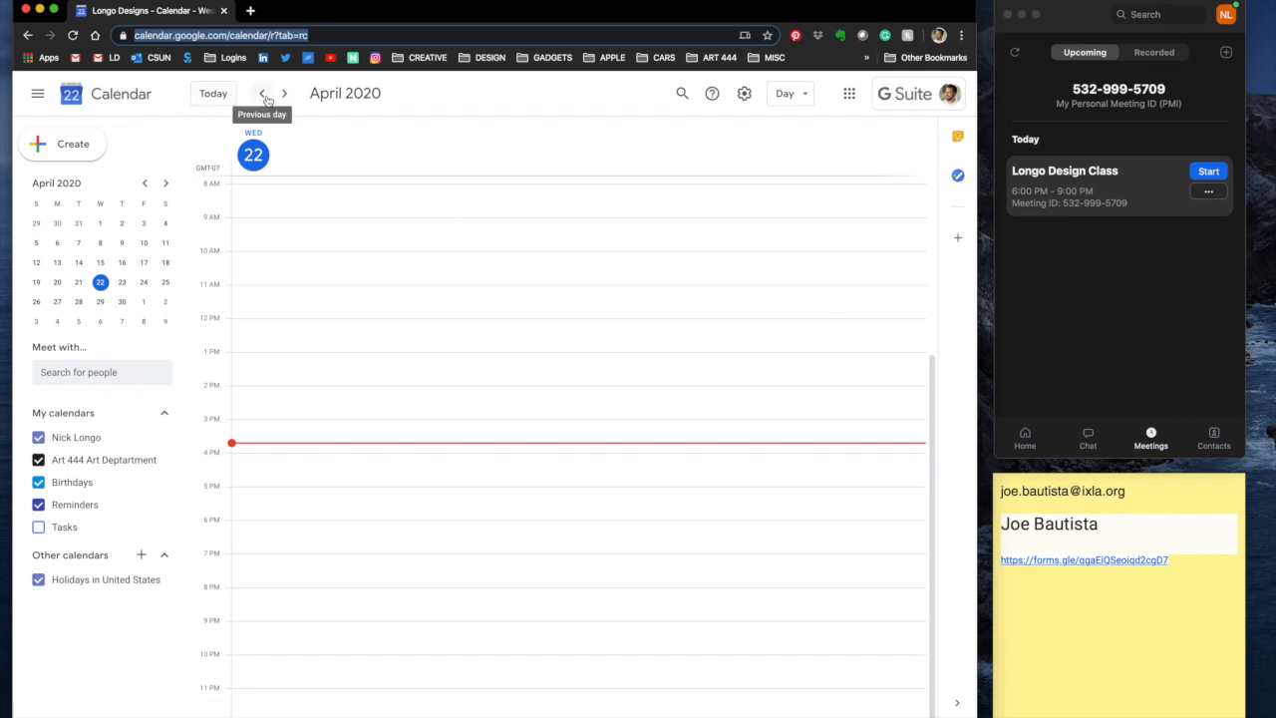
Step: Switch to Month view and start a new event on Saturday, May 2, 2020
left_click(792, 96)
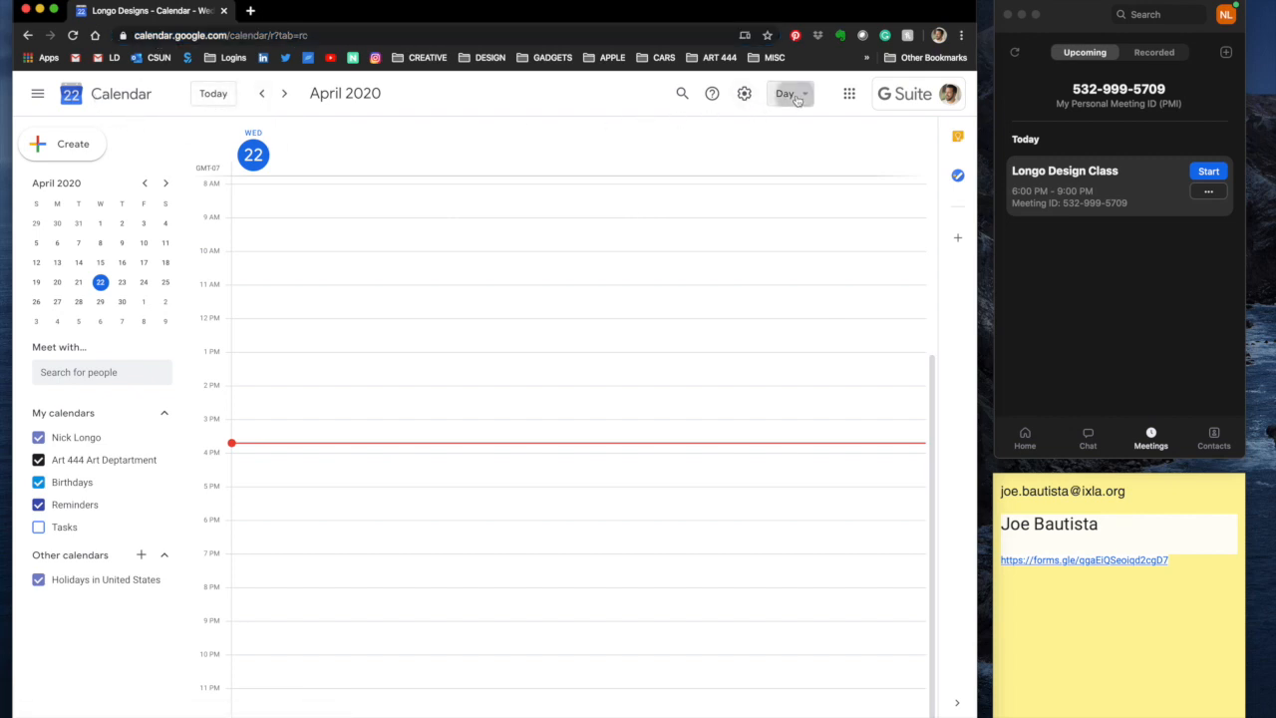
left_click(791, 180)
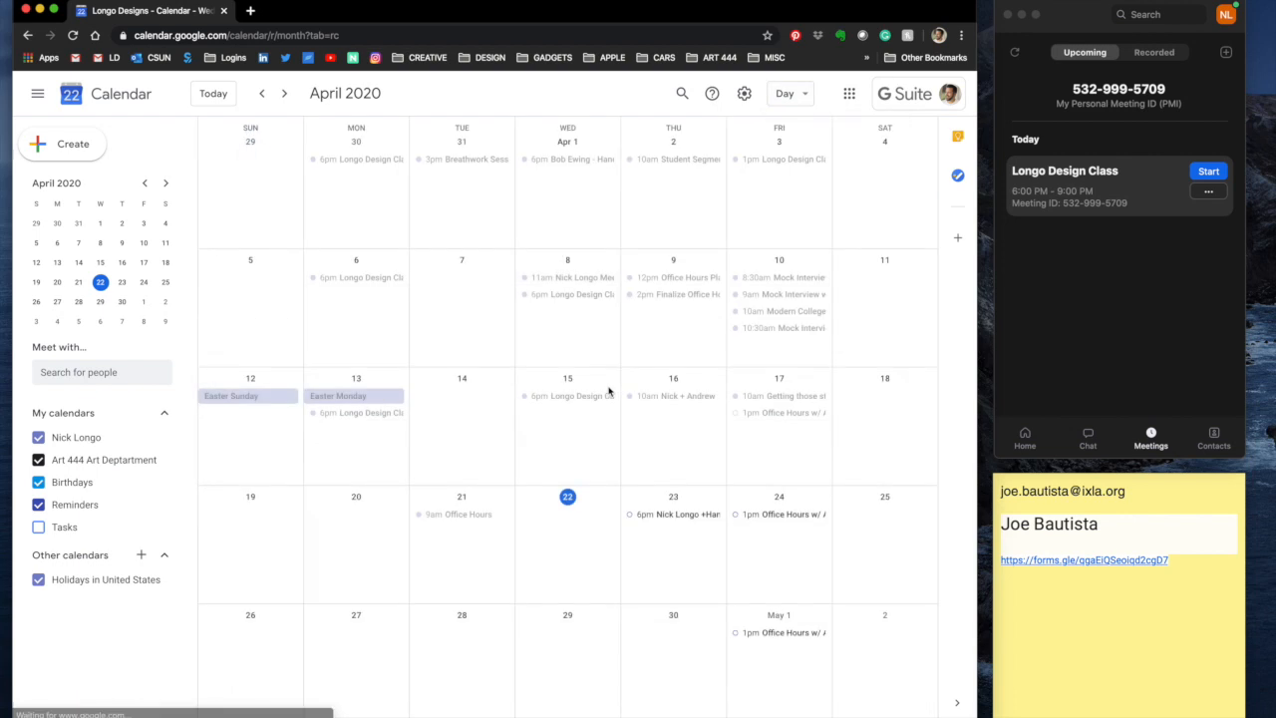
left_click(886, 617)
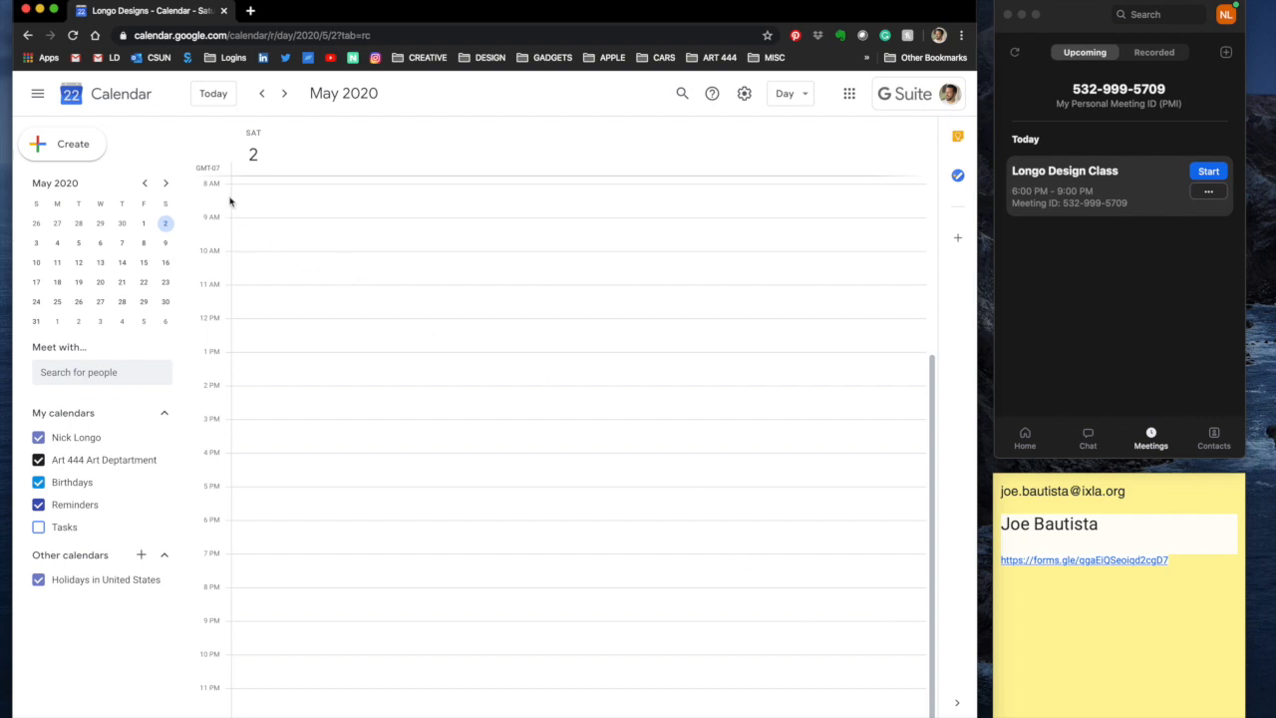
left_click(67, 146)
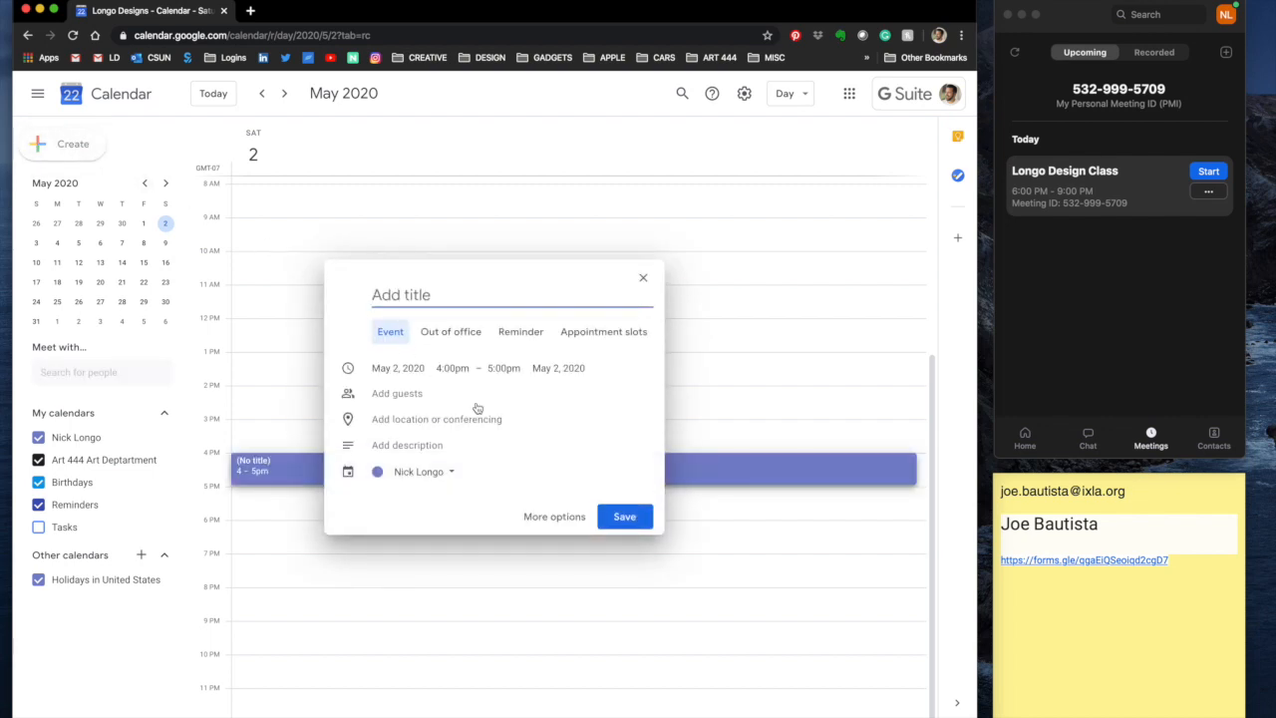
Step: Open the full event editor and title it as the host's portfolio review with the guest
left_click(542, 518)
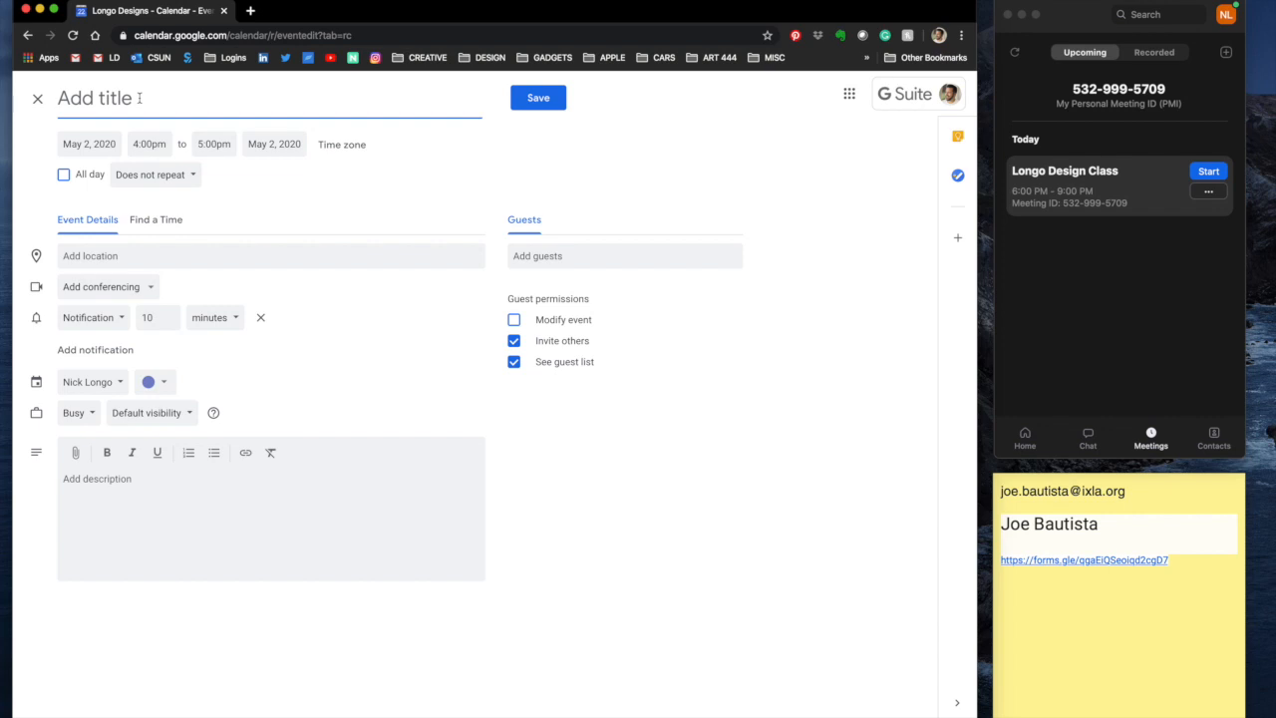
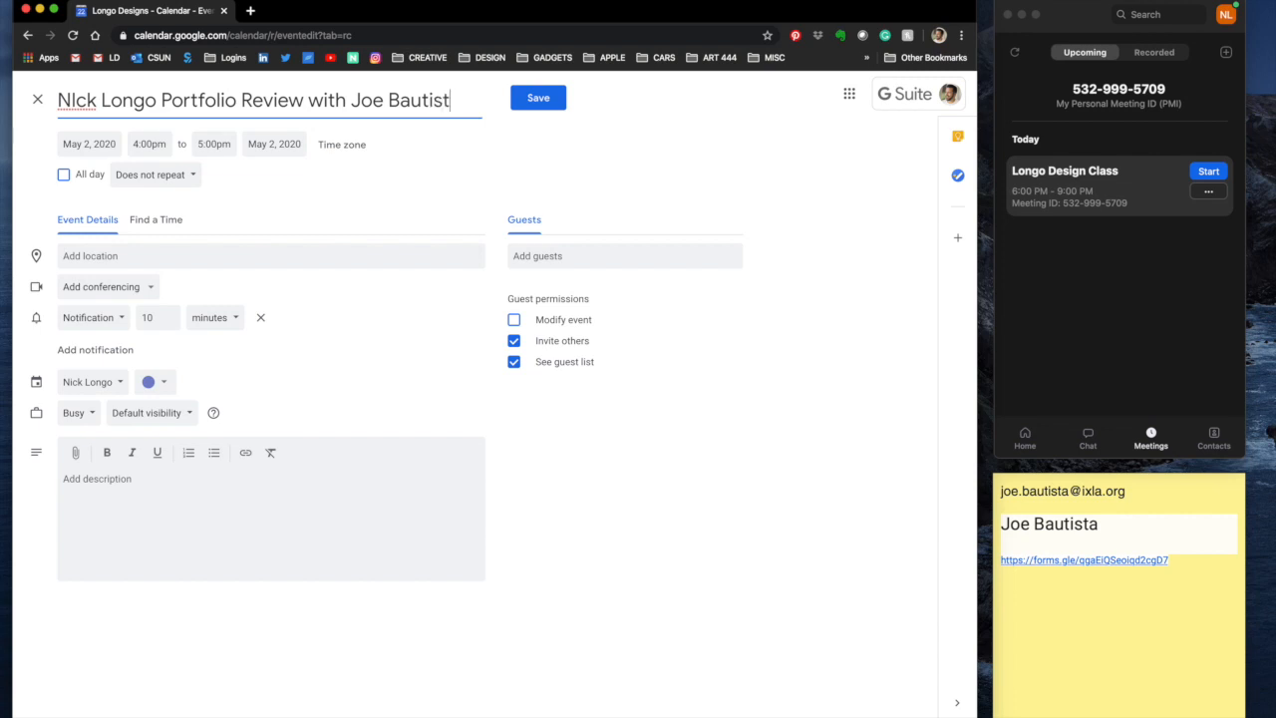
Step: Set the event to start at 1:00pm and end at 1:30pm
left_click(164, 149)
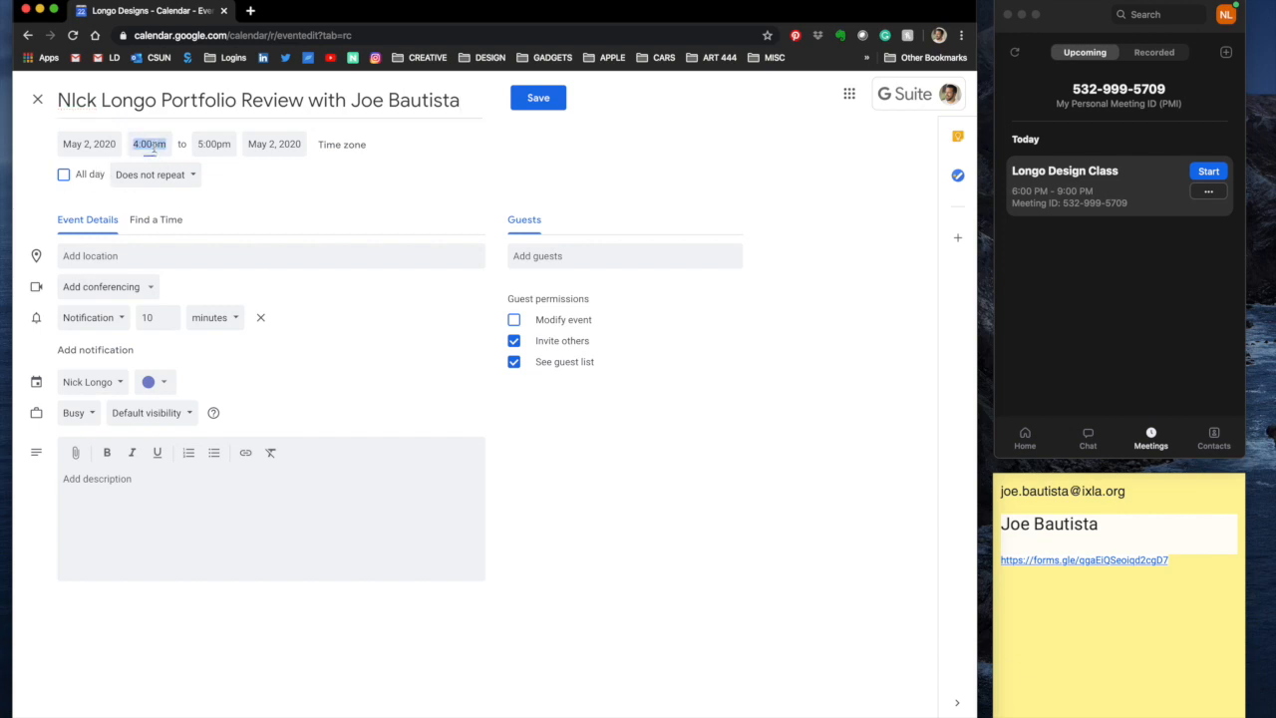
scroll(194, 240, "up", 6)
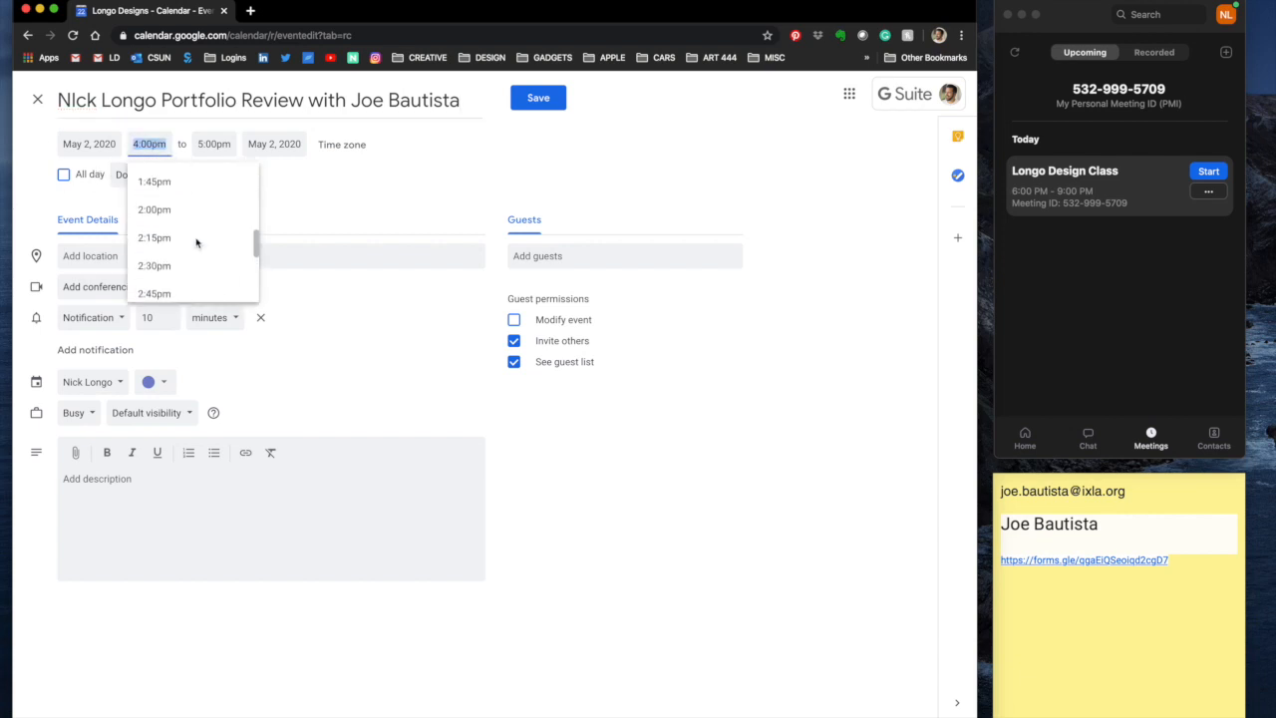
scroll(194, 240, "up", 3)
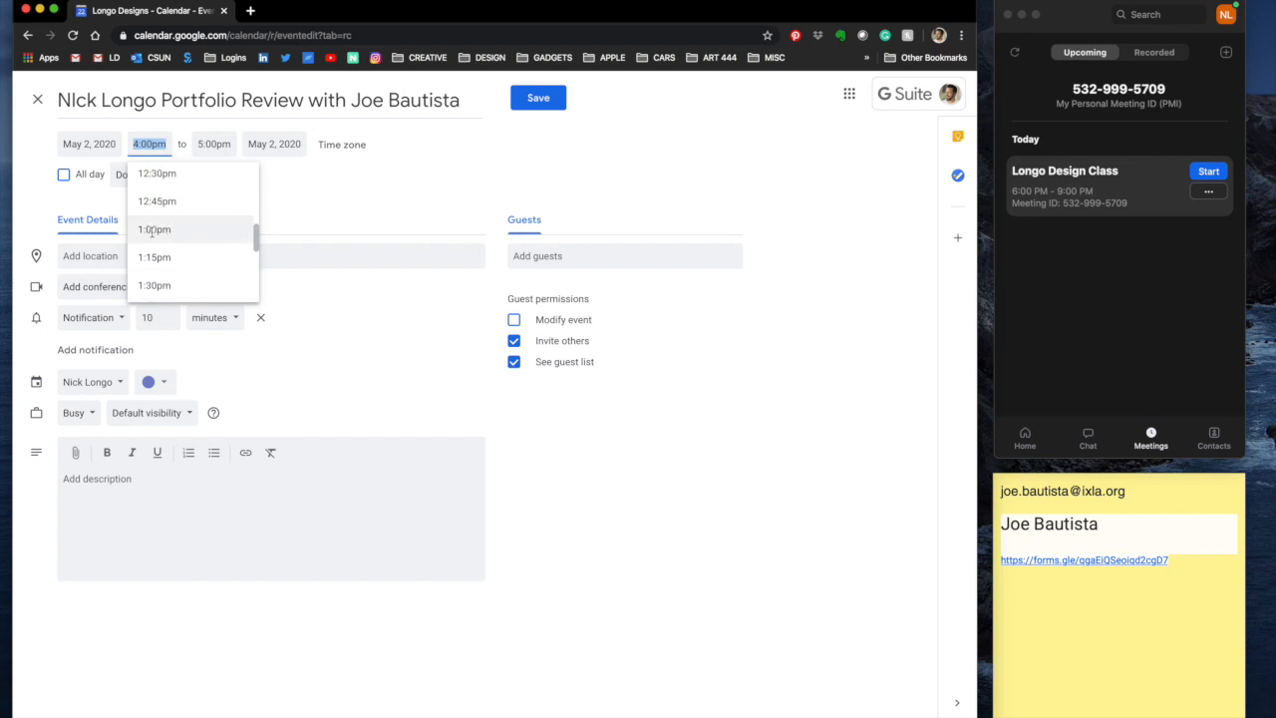
left_click(153, 235)
left_click(218, 143)
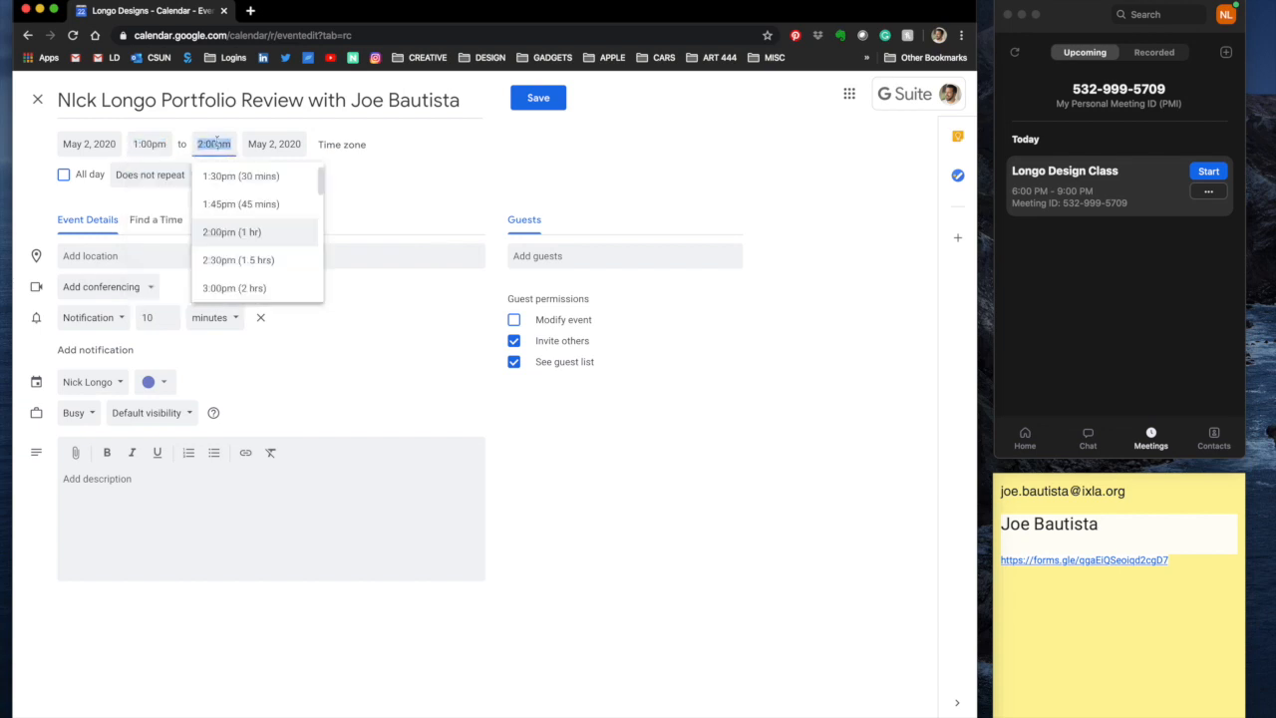
left_click(250, 175)
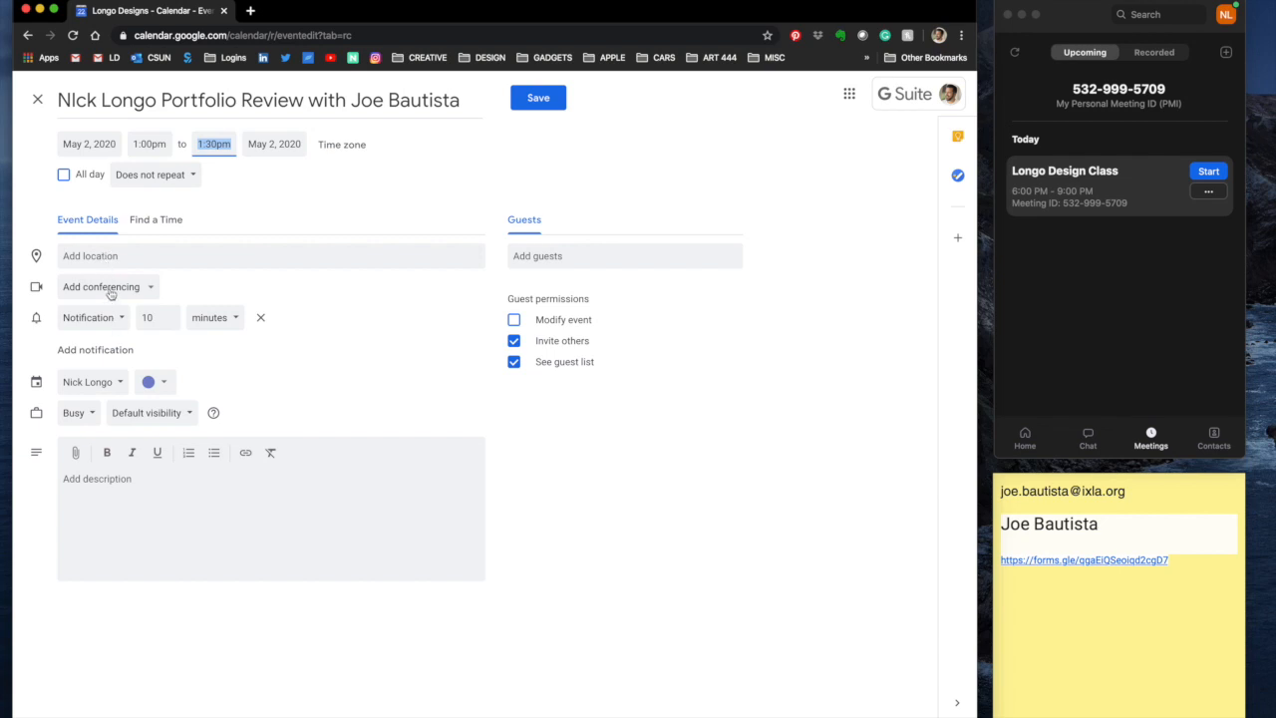
Step: Set the reminder to 5 minutes and write a signed thank-you note to the guest in the description
double_click(159, 317)
type("5")
left_click(196, 486)
type("C")
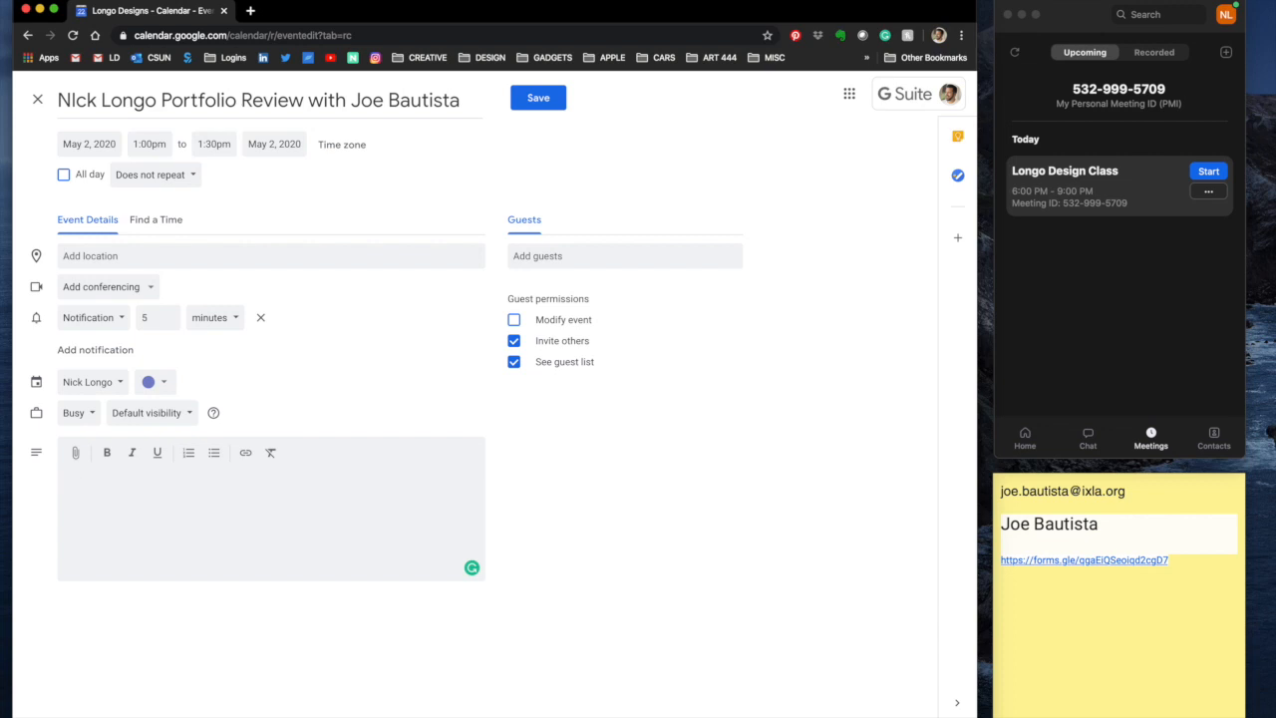
type("Joe, looking forward to our call")
type(", thanks again for partic")
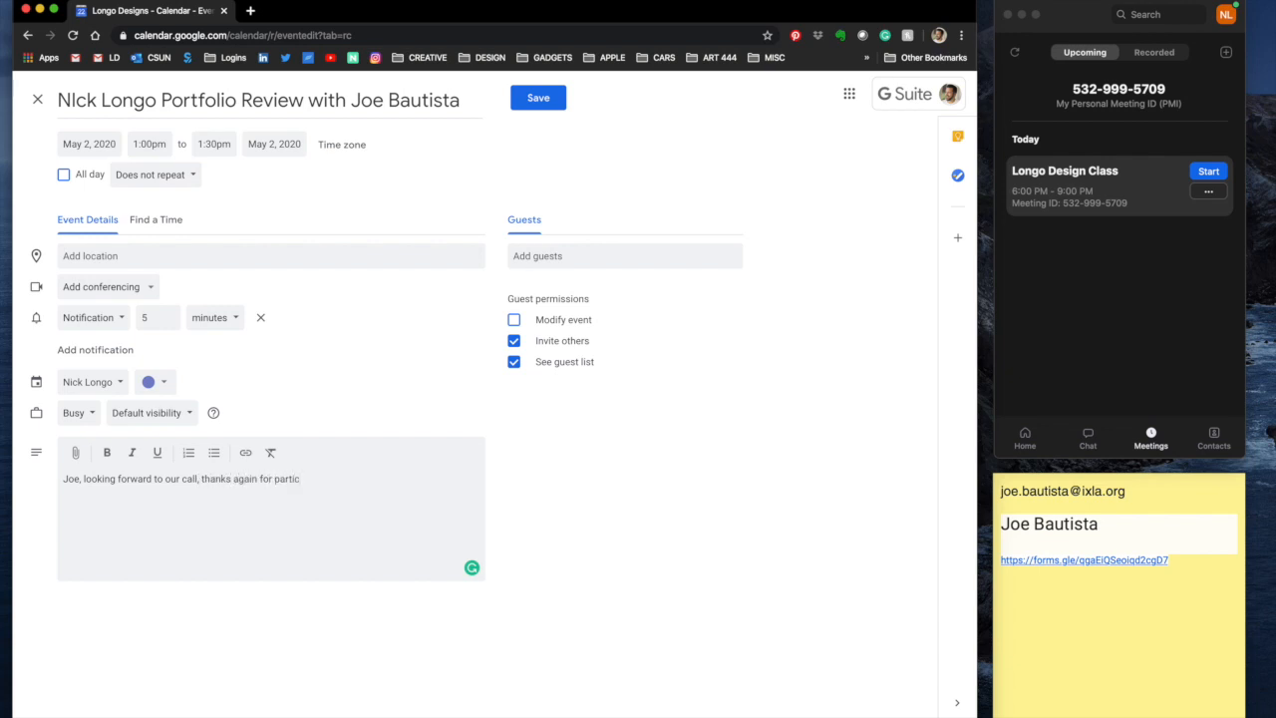
type("ip")
type("ating! ")
type("-Nick")
key("Return")
Step: Copy the personal meeting room invitation from Zoom
left_click(1184, 325)
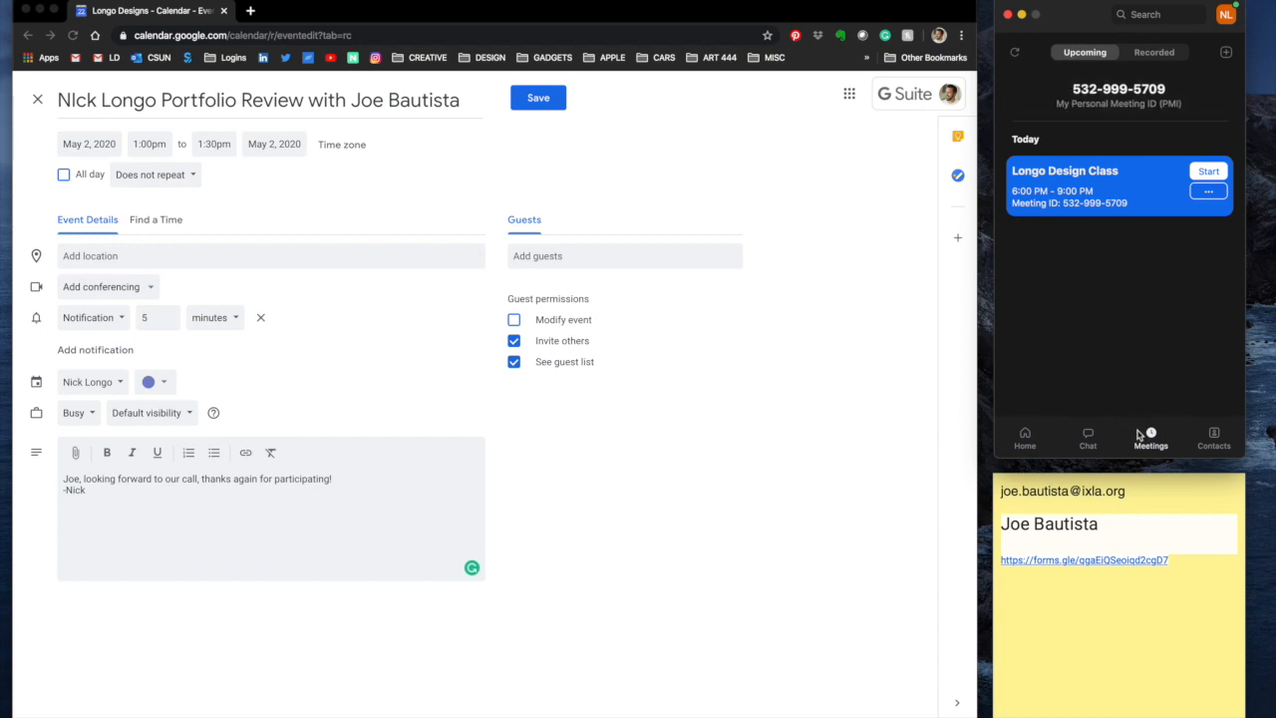
mouse_move(1098, 104)
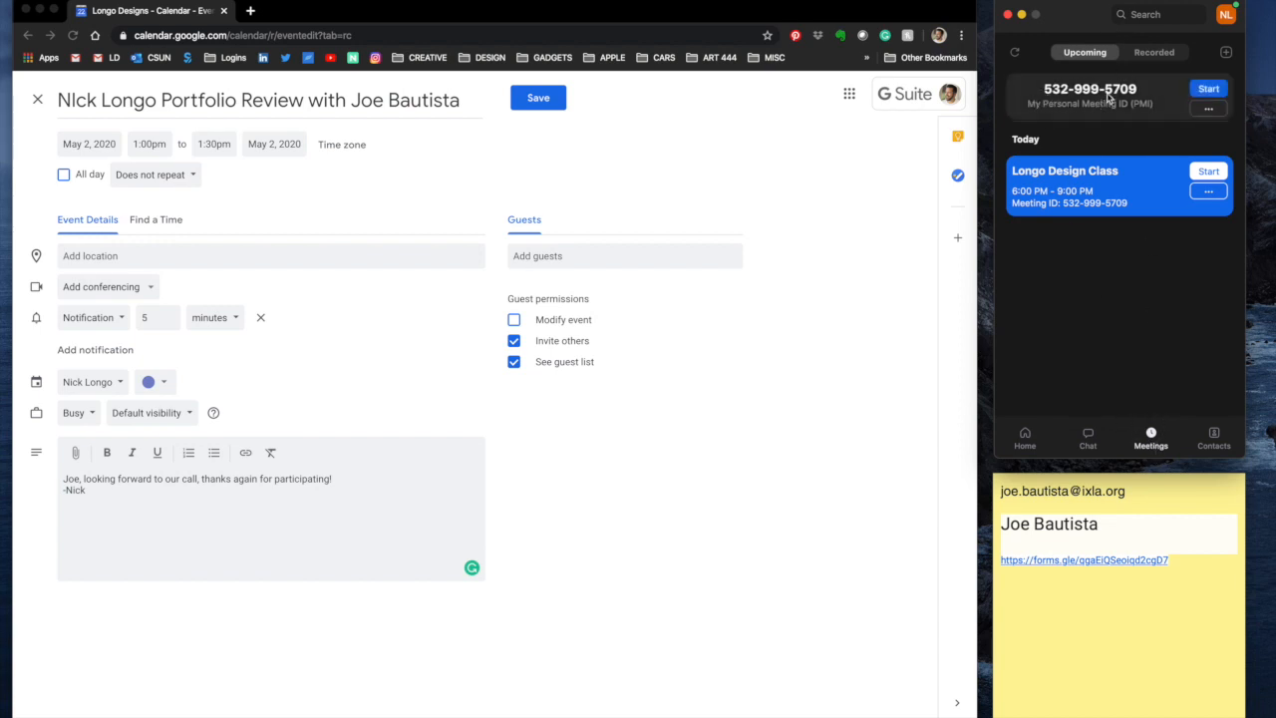
left_click(1210, 108)
left_click(1168, 133)
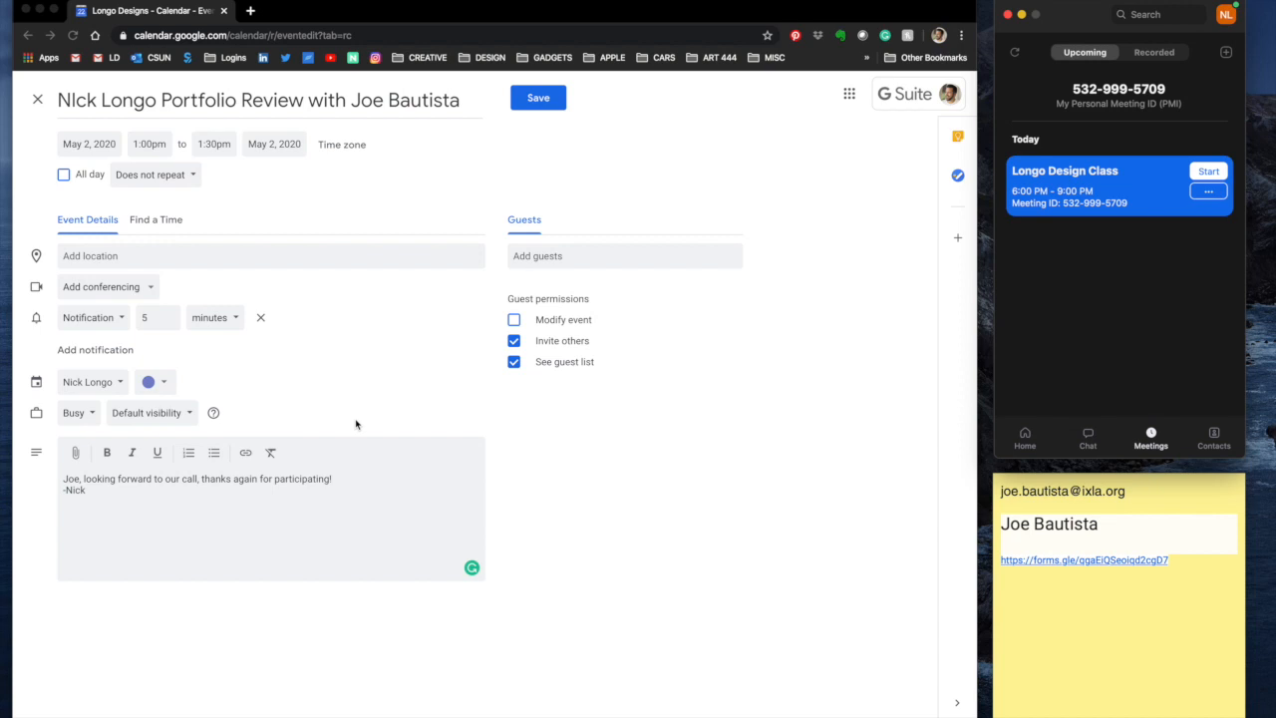
Step: Paste the invitation into the description and delete the SIP and H.323 details
left_click(170, 503)
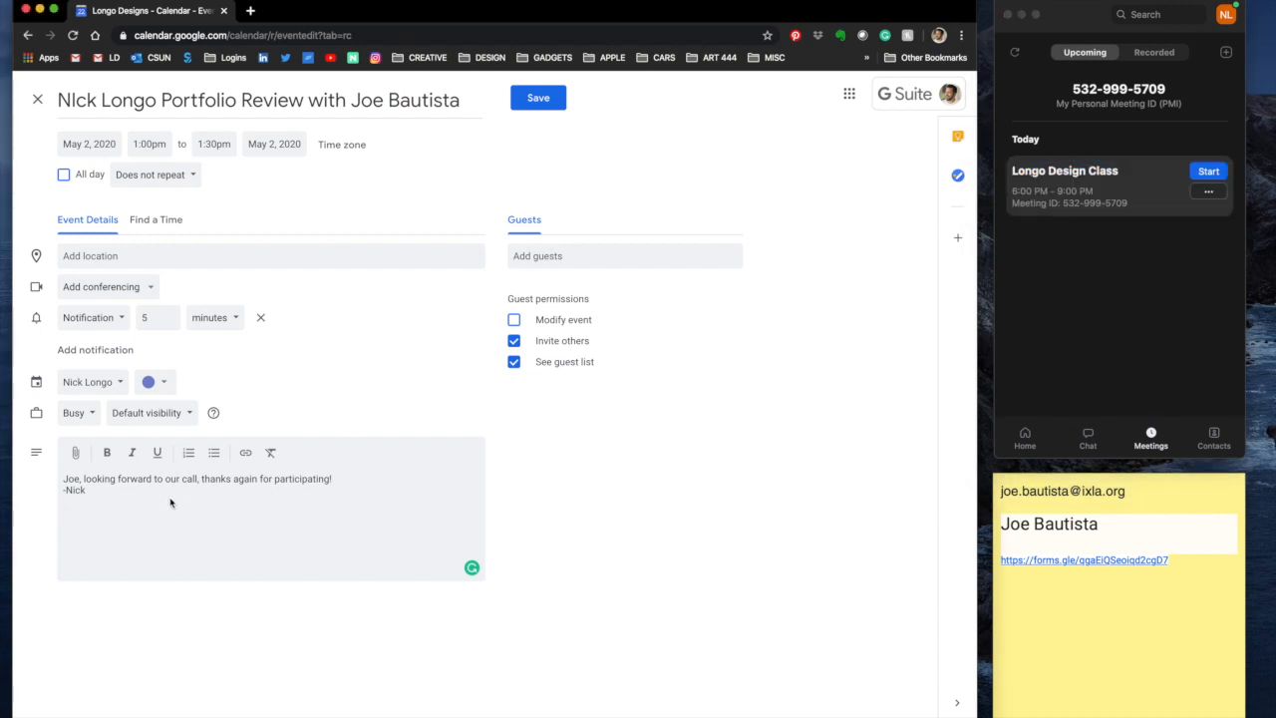
key("super+v")
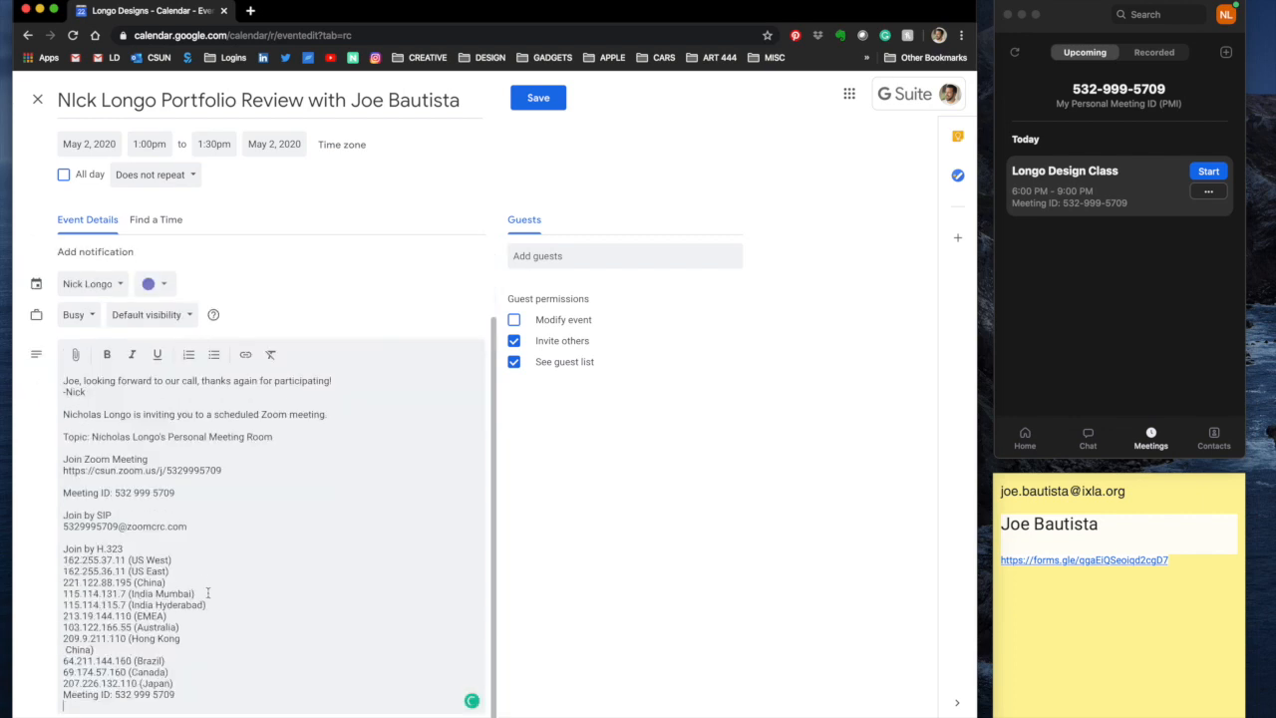
left_click_drag(177, 695, 61, 508)
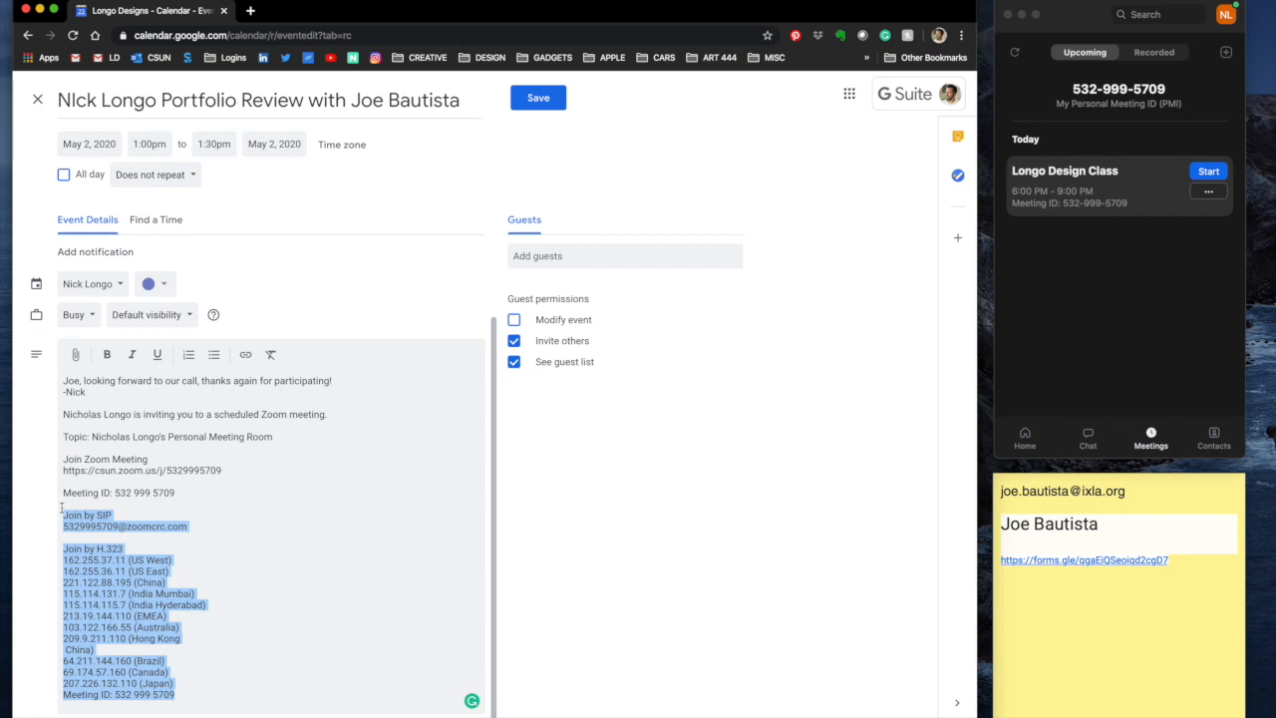
key("BackSpace")
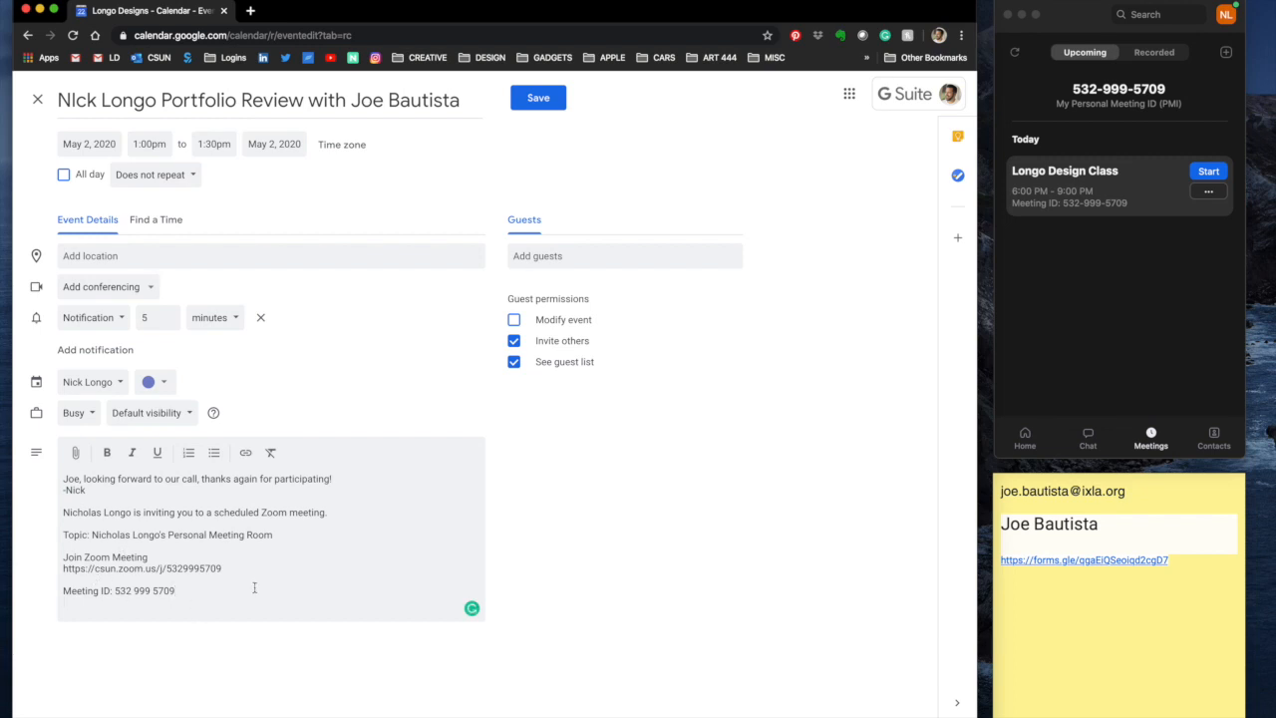
Step: Copy the evaluation form link from the sticky note
left_click(1144, 624)
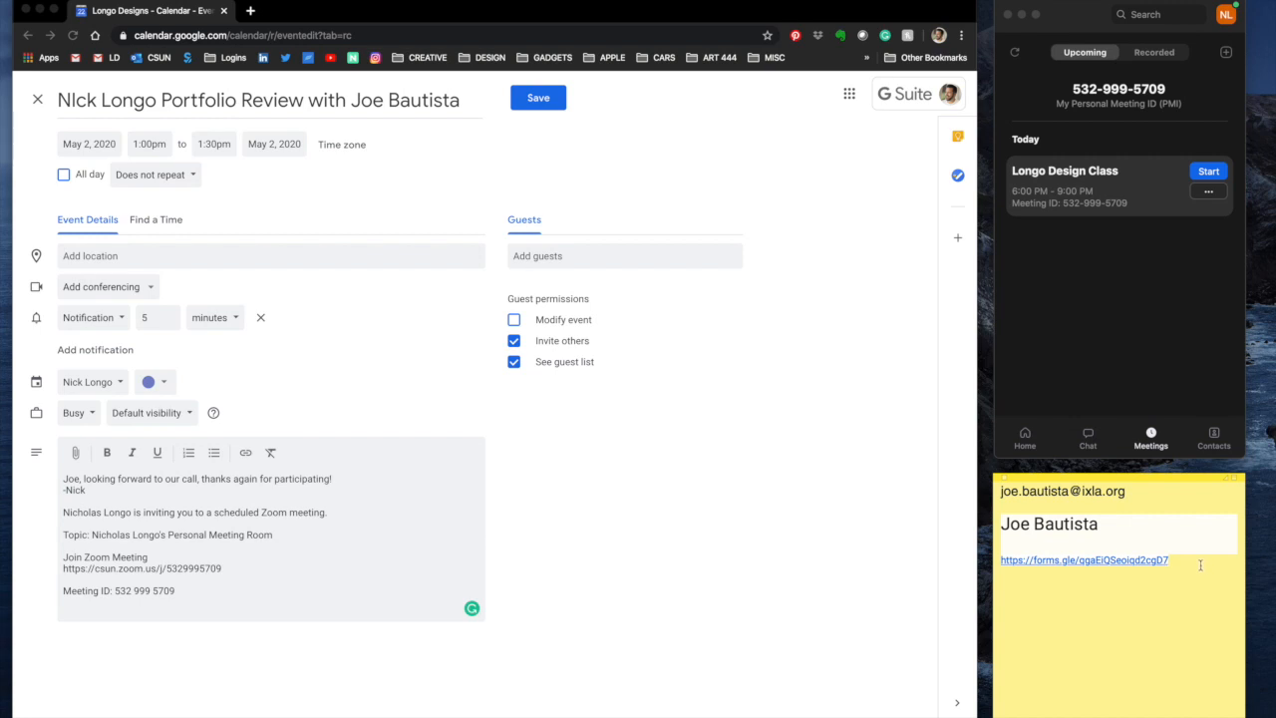
triple_click(997, 561)
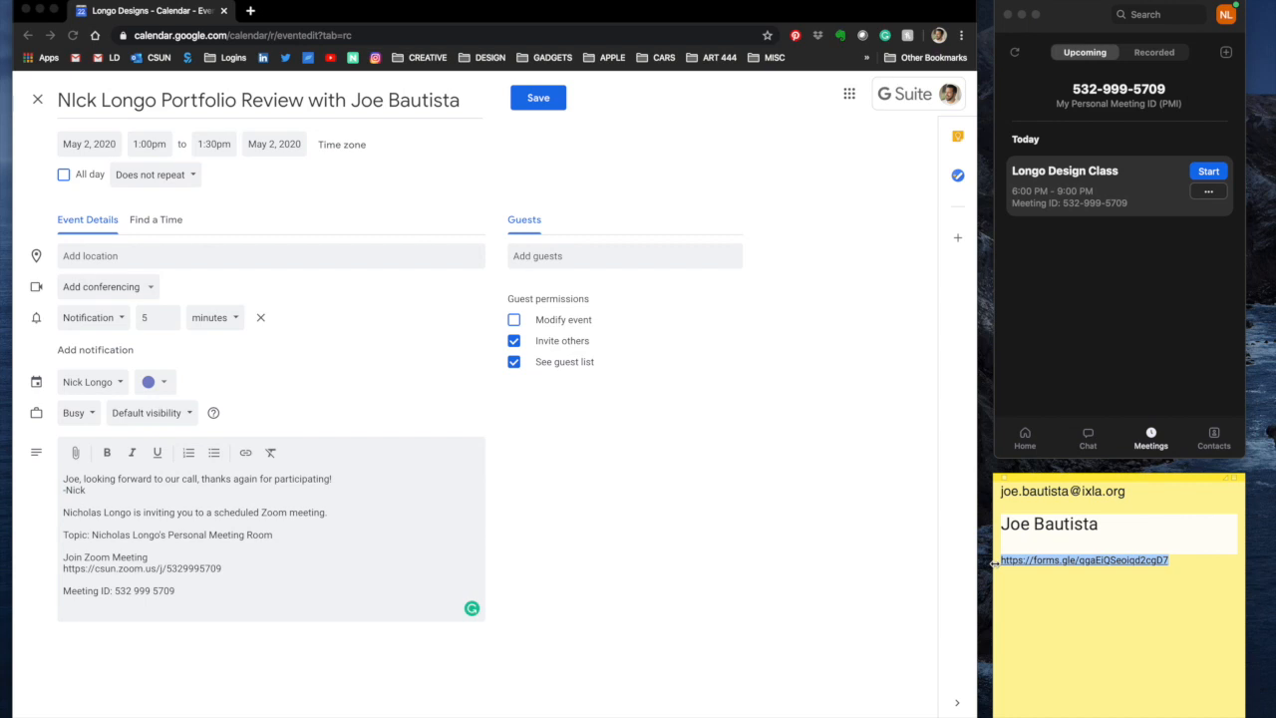
left_click_drag(1176, 560, 991, 561)
Step: Add a 'Student Evaluation Form:' line with the pasted link below the meeting ID
left_click(209, 610)
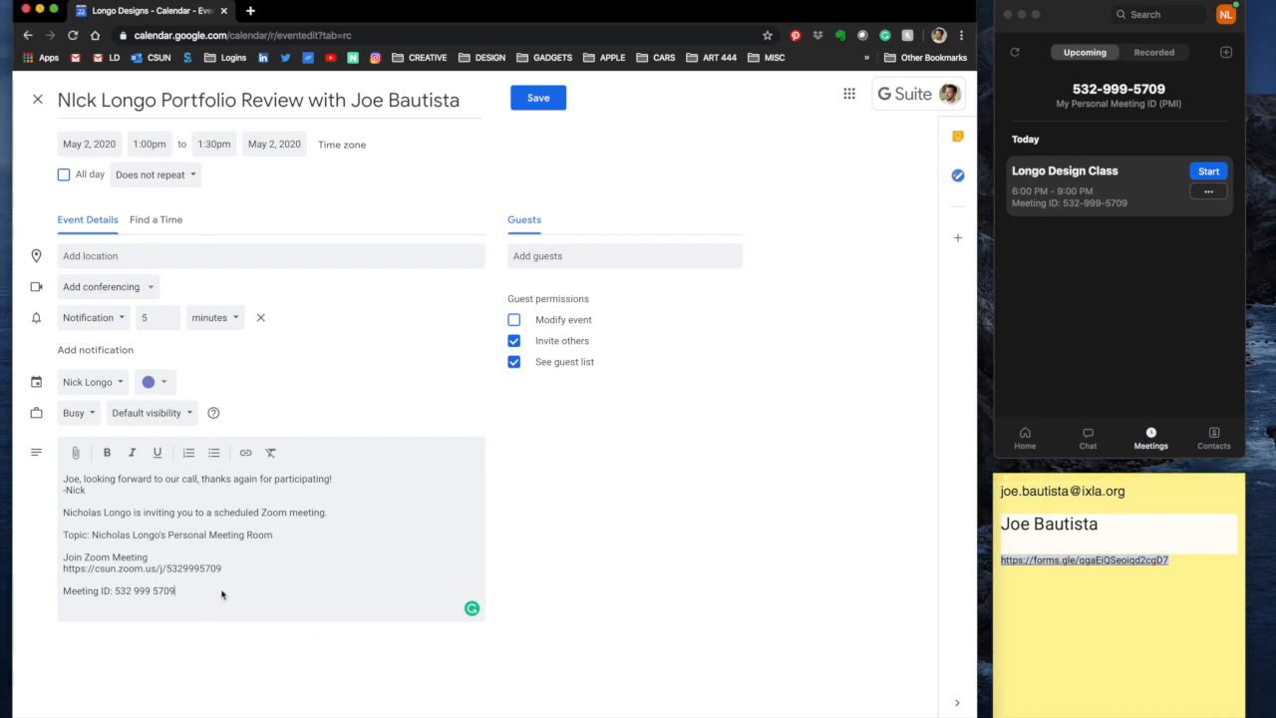
key("Return")
key("Return")
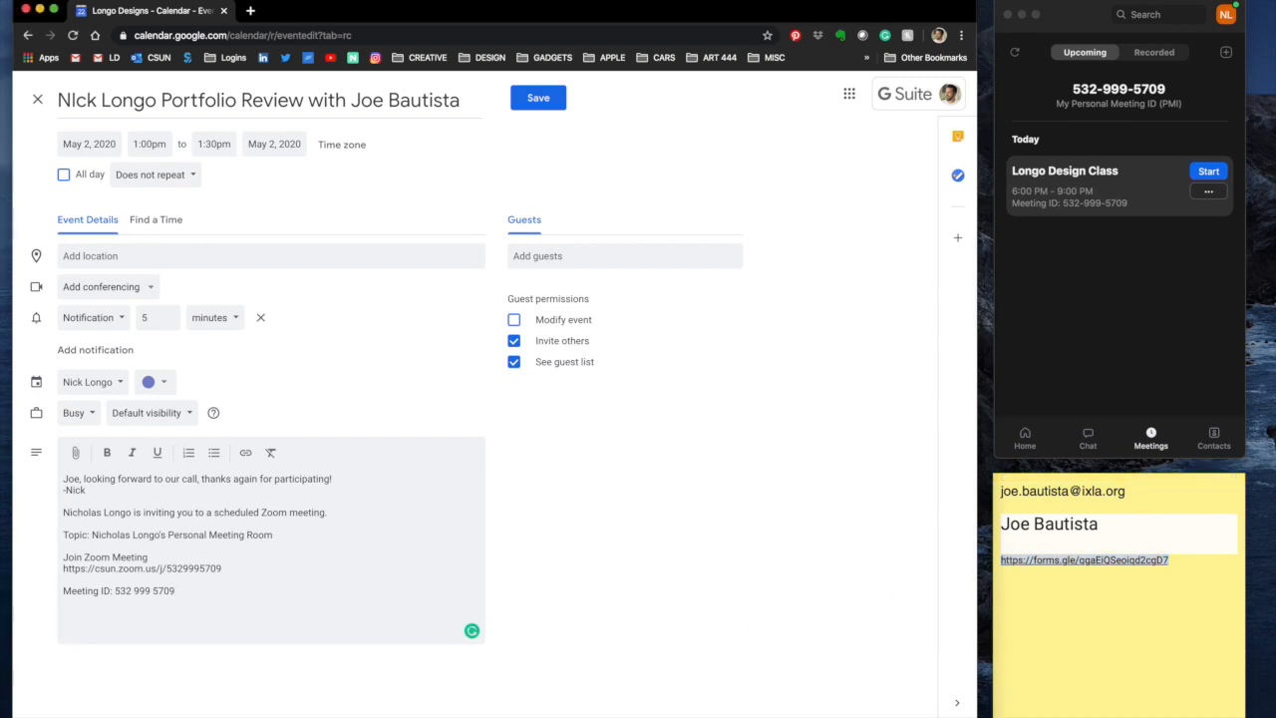
type("Student Evaluation Form:")
key("super+v")
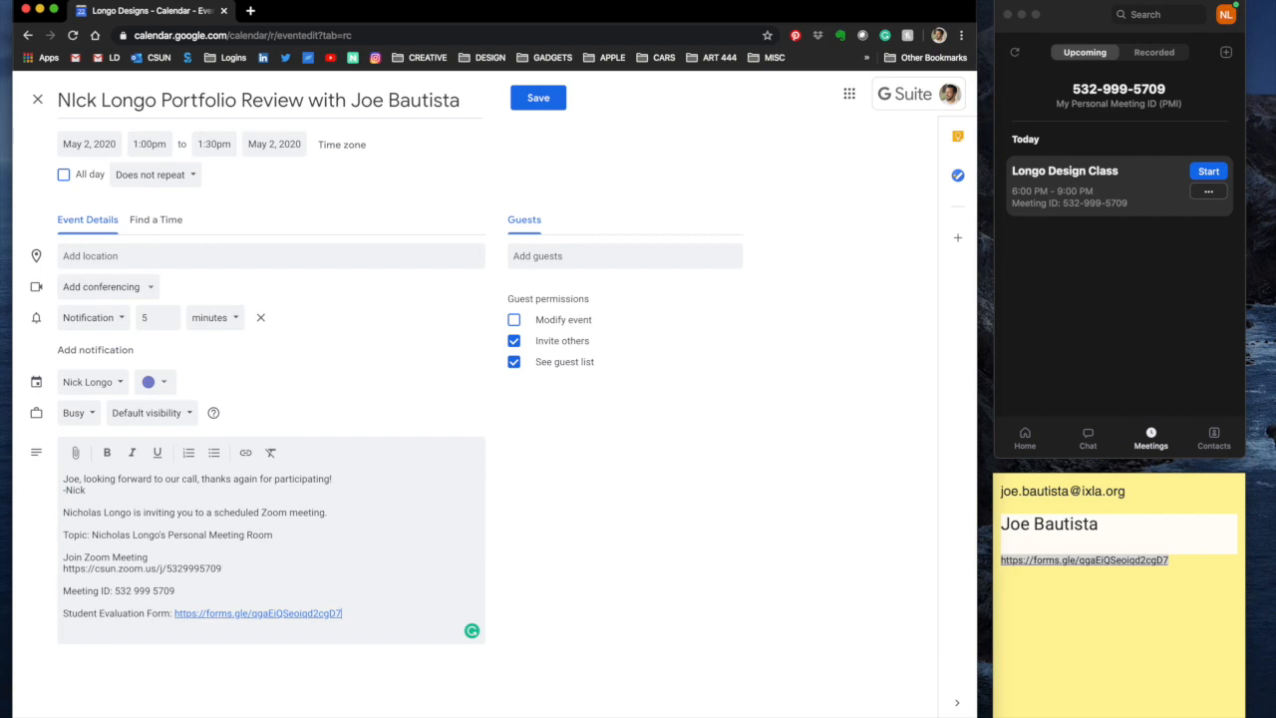
key("Return")
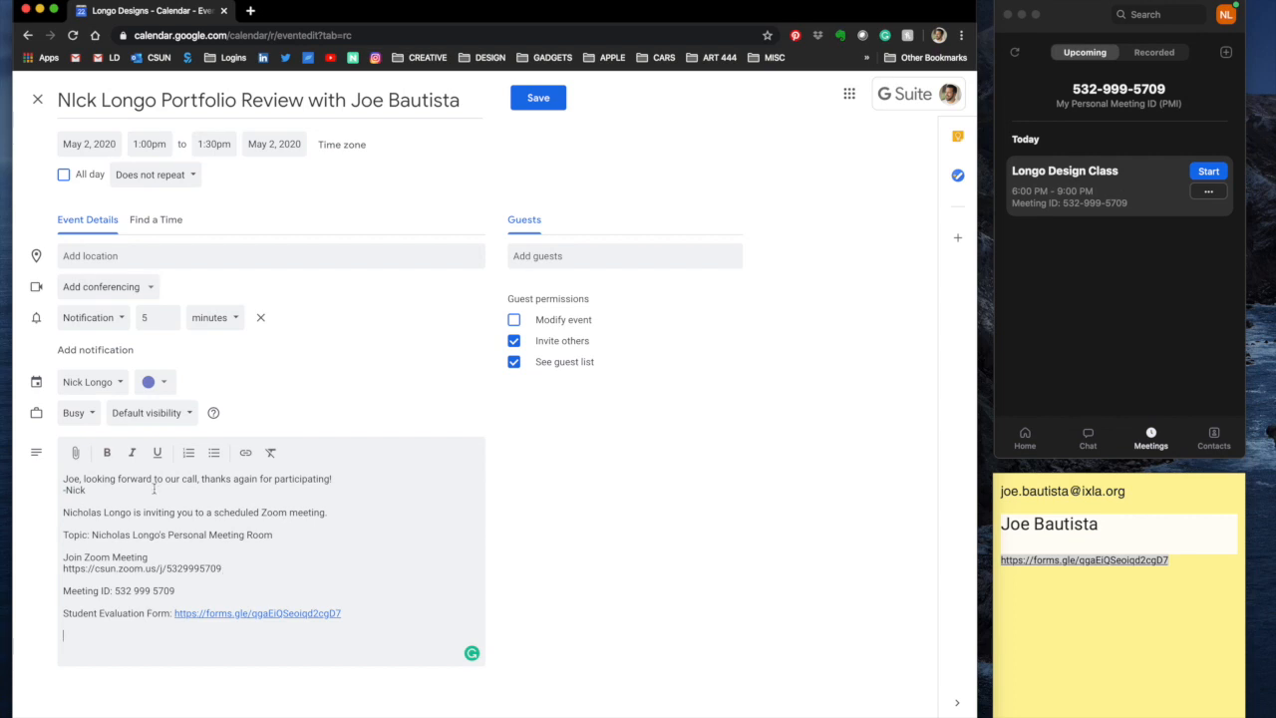
Step: Attach nl_resume_1.pdf from the Drive picker's Recent files to the event
left_click(75, 452)
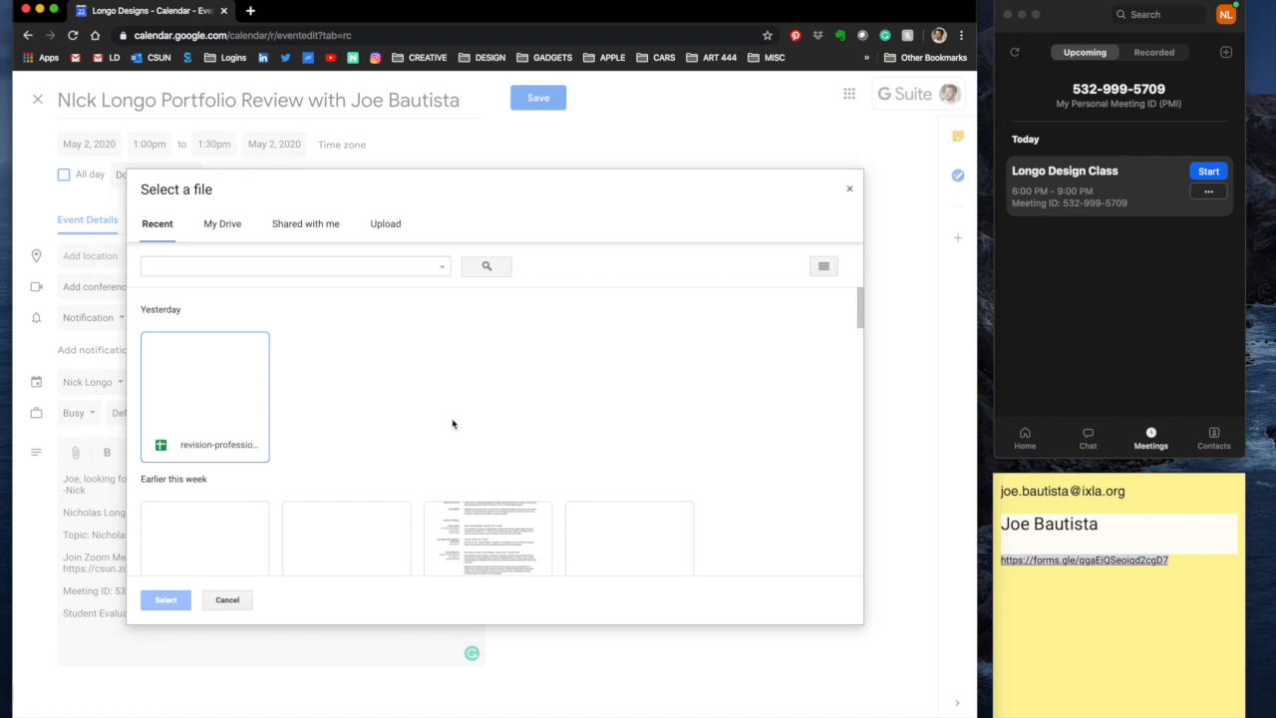
scroll(390, 426, "down", 5)
scroll(473, 443, "up", 5)
scroll(498, 439, "down", 1)
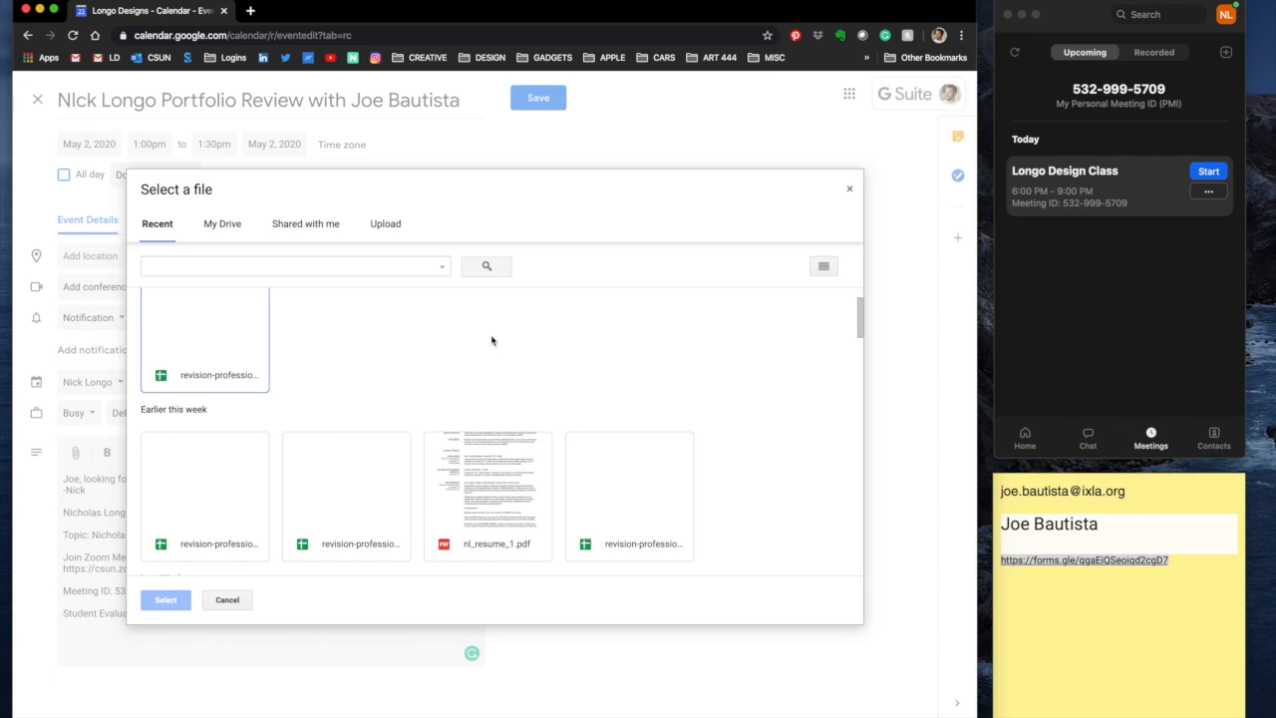
left_click(497, 479)
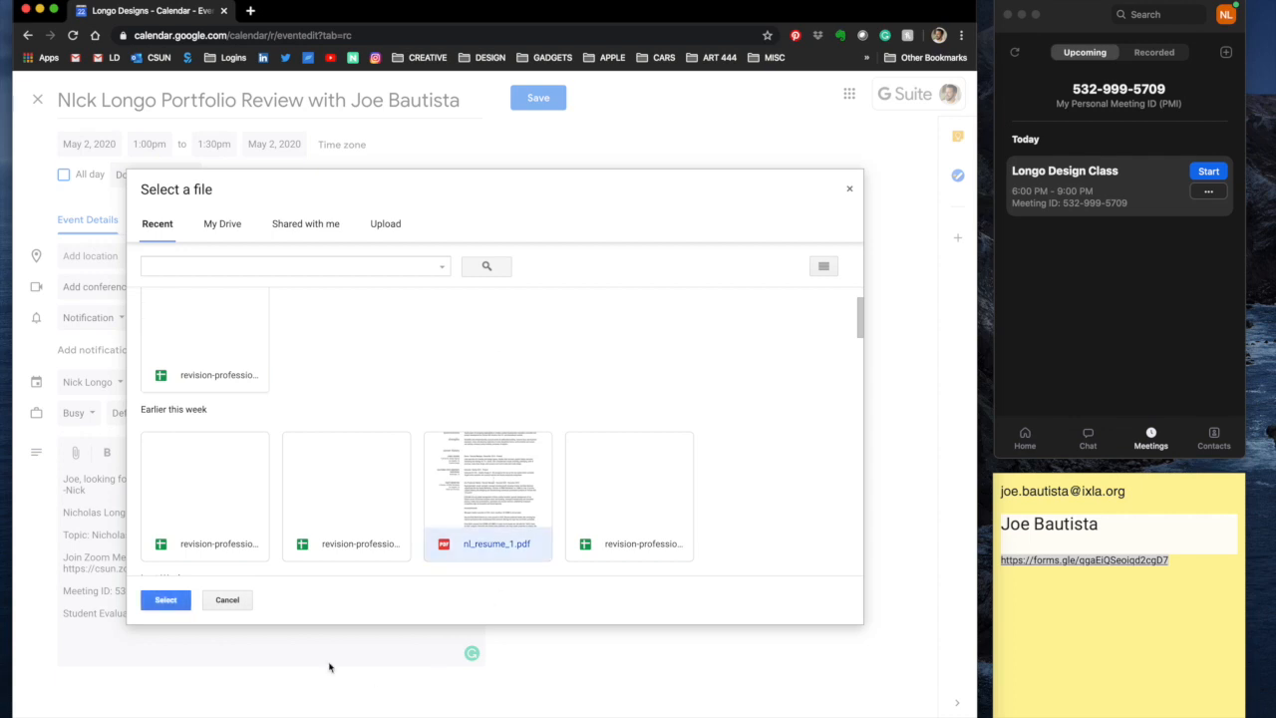
left_click(166, 599)
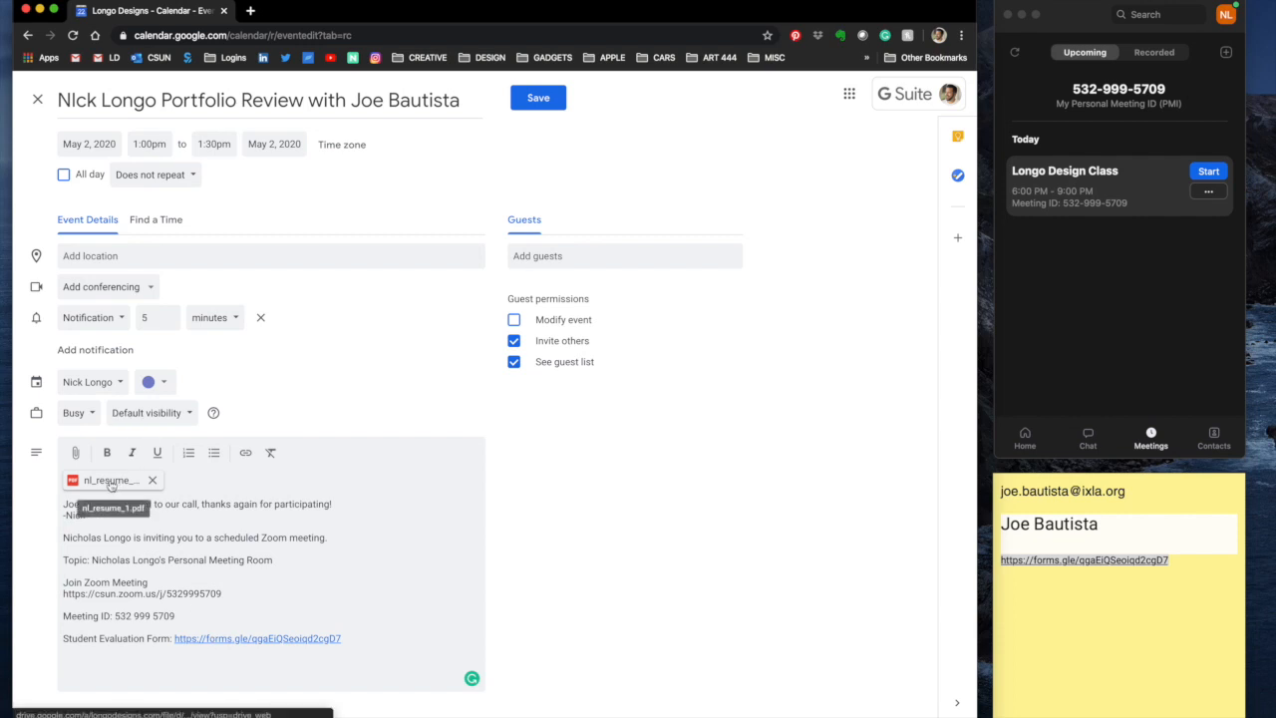
Step: Copy the guest's e-mail address from the sticky note and add it as a guest
left_click(1101, 644)
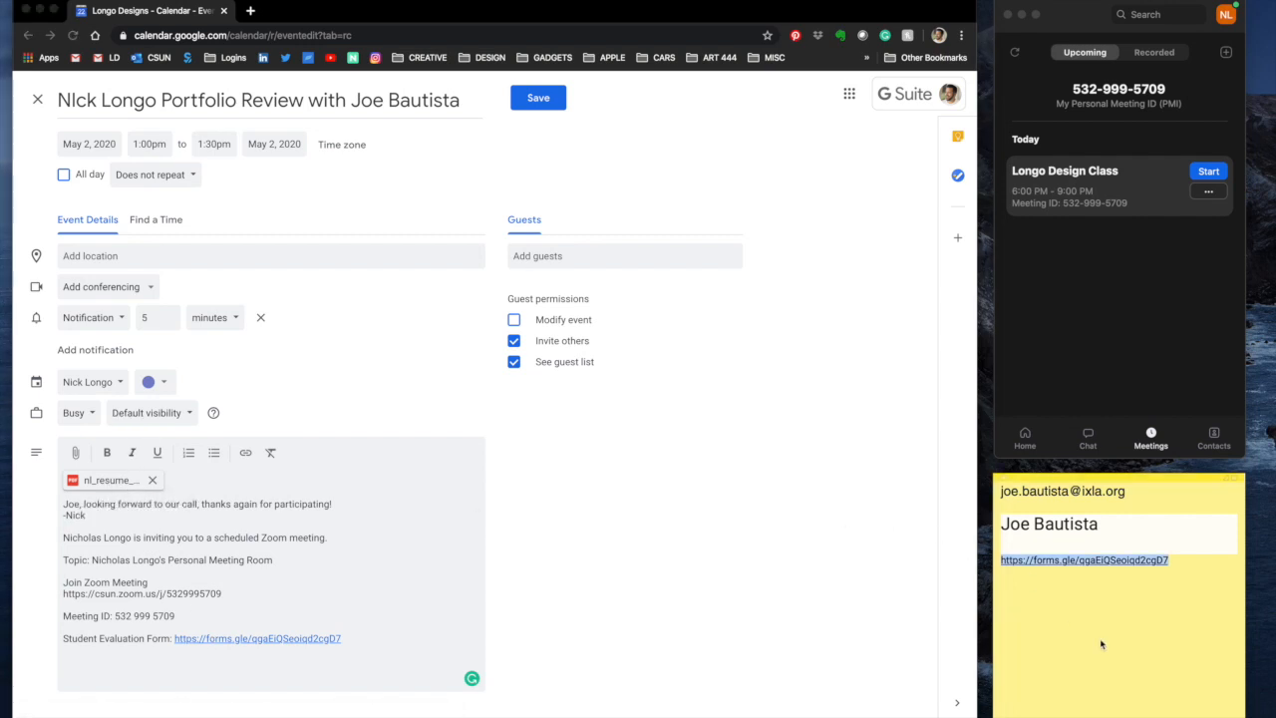
left_click_drag(1130, 492, 992, 490)
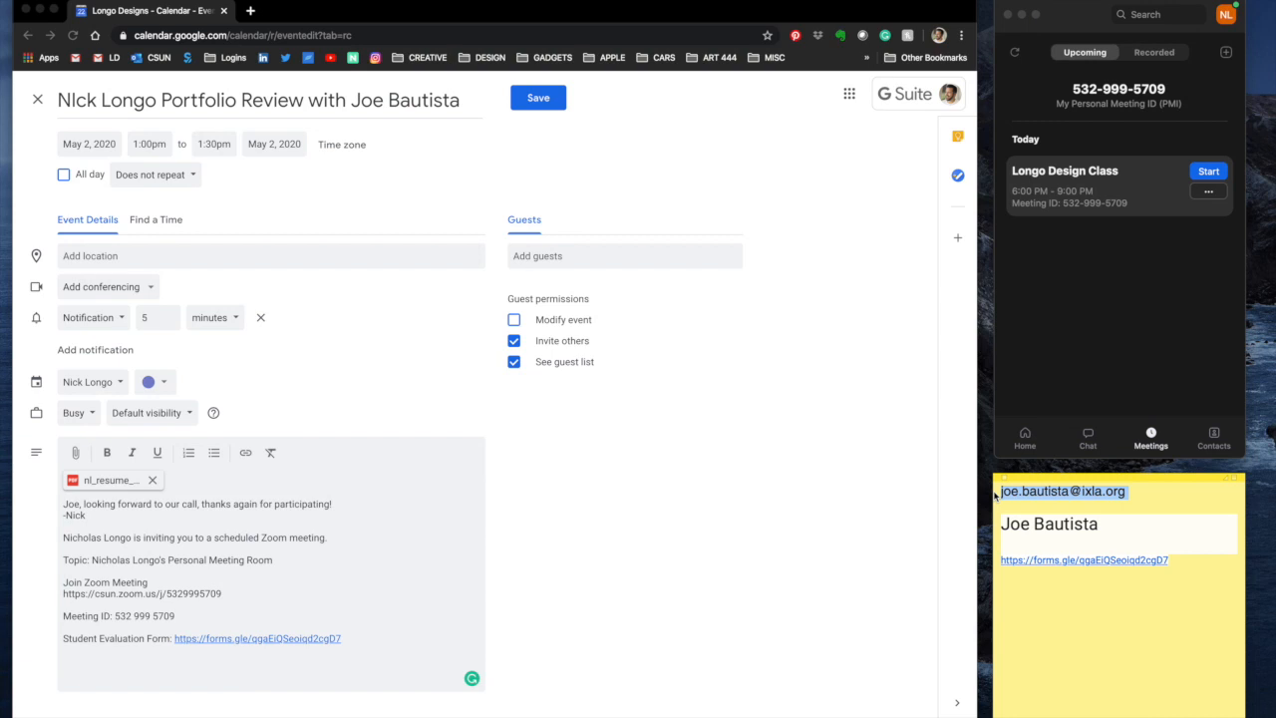
left_click(573, 260)
left_click(573, 260)
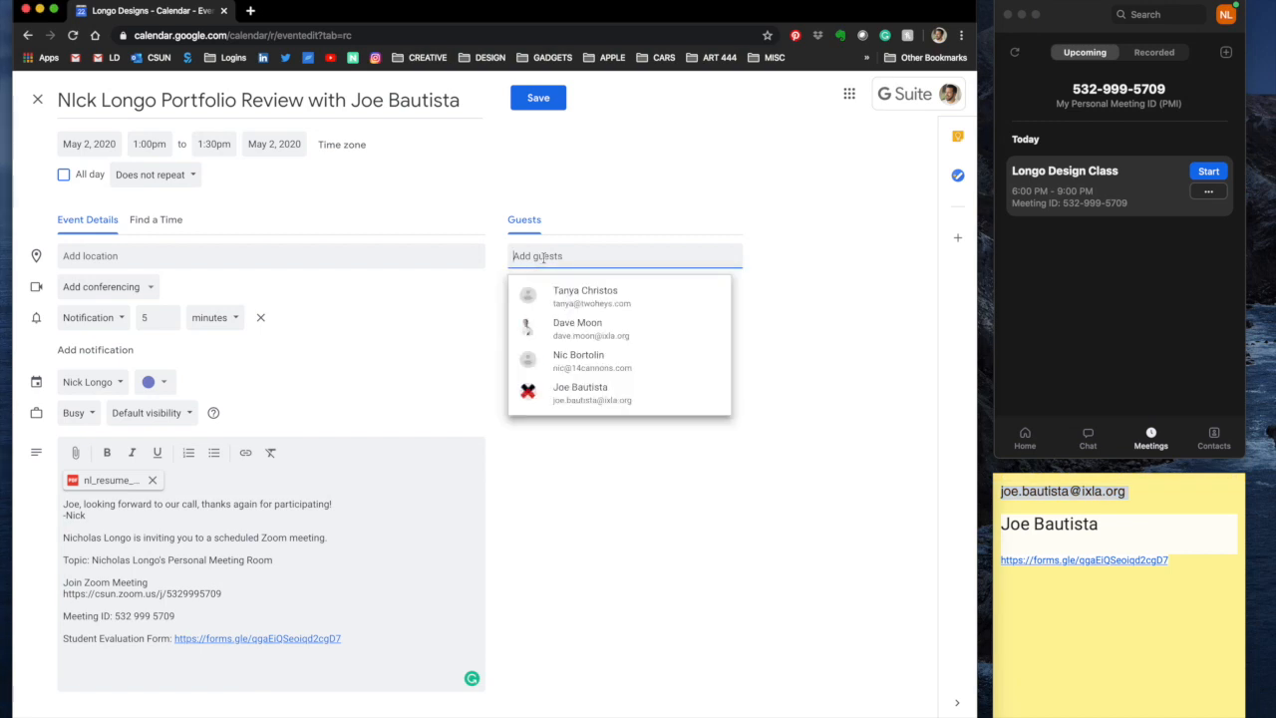
key("super+v")
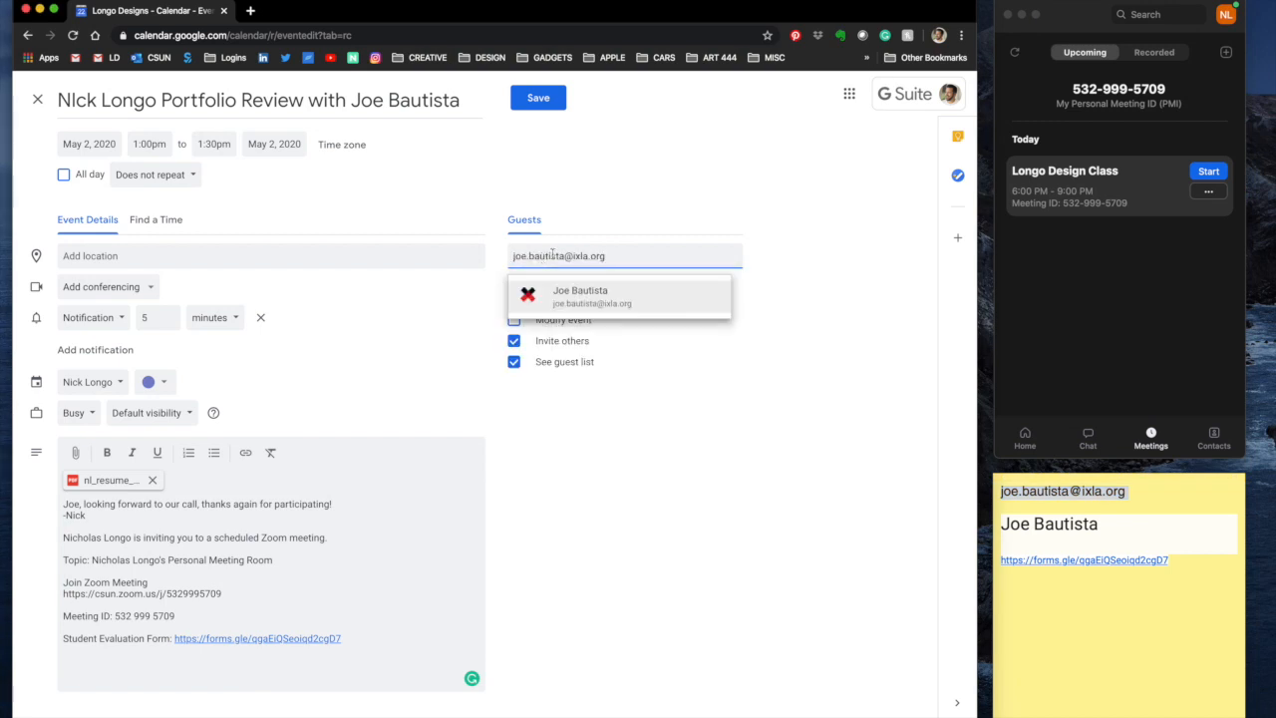
left_click(688, 214)
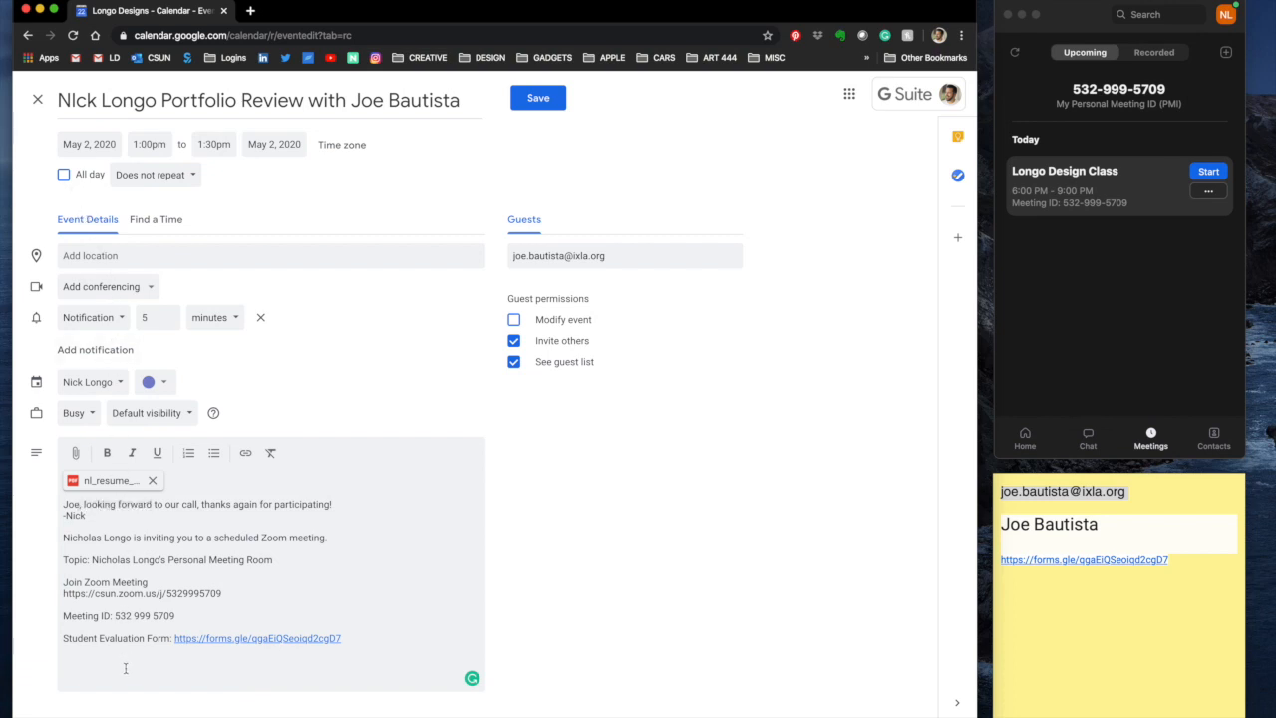
Step: Save the event, sending invitations and confirming the external guest
left_click(528, 99)
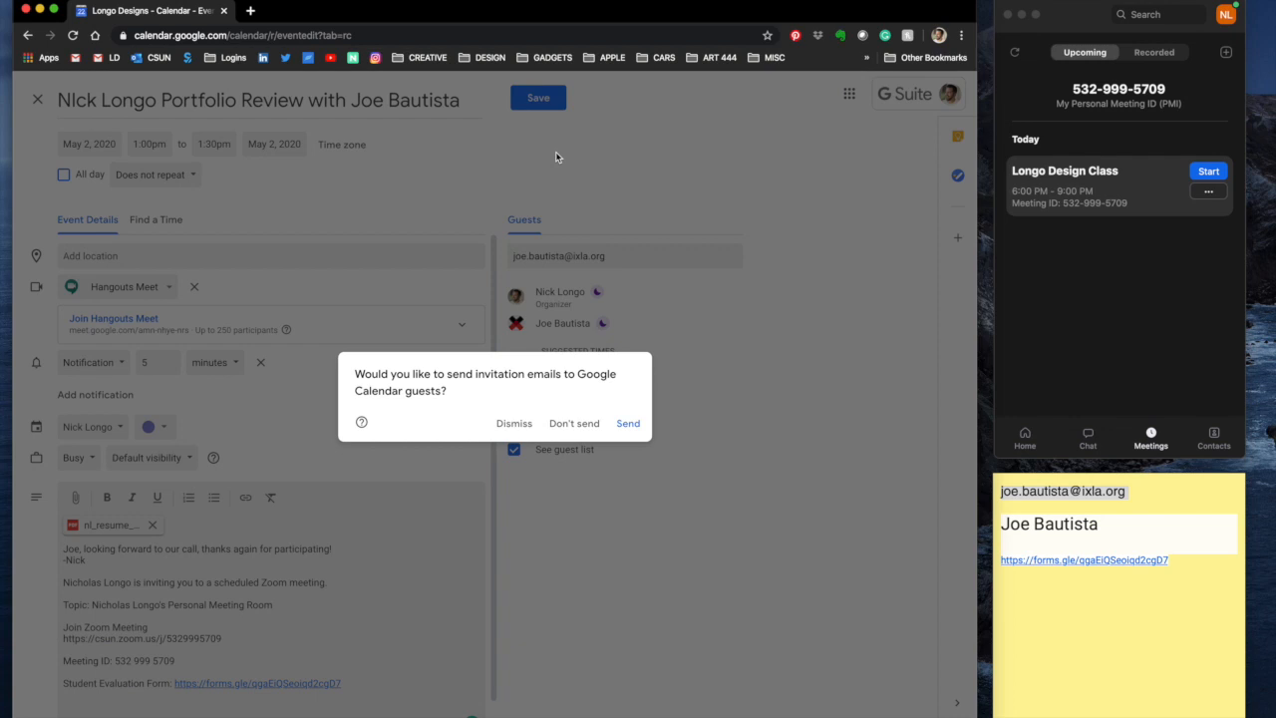
left_click(628, 427)
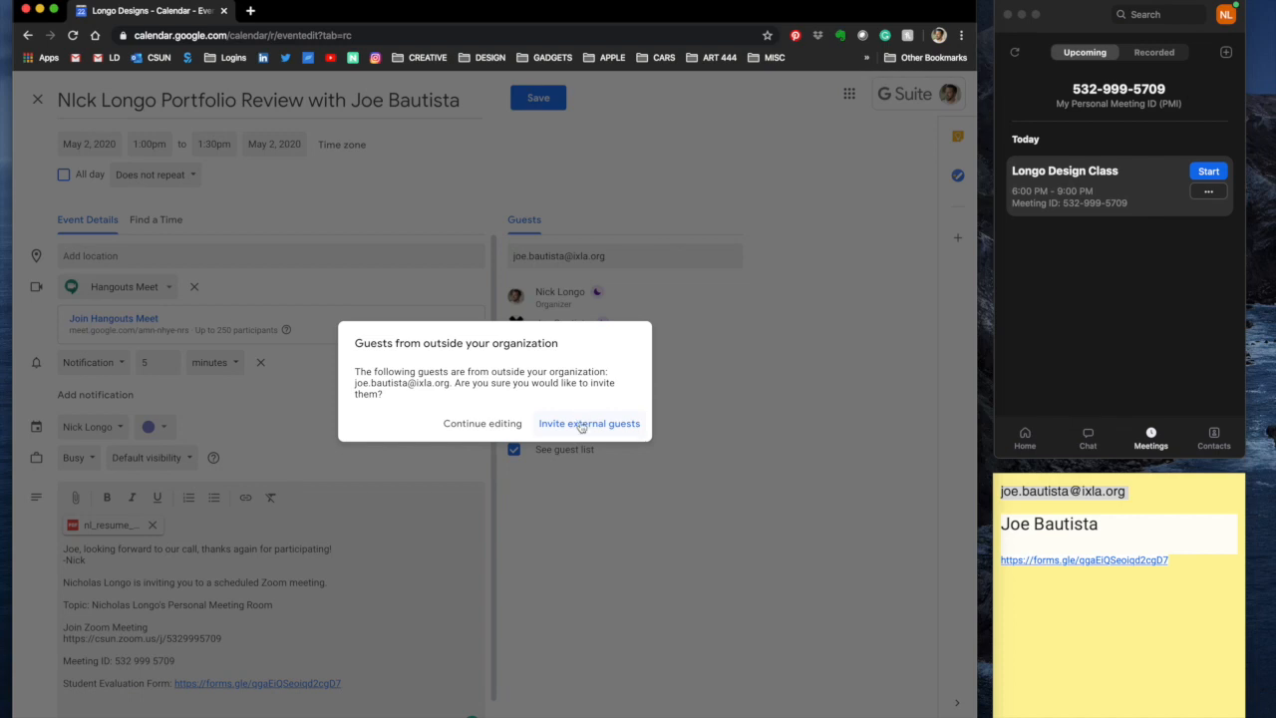
left_click(581, 423)
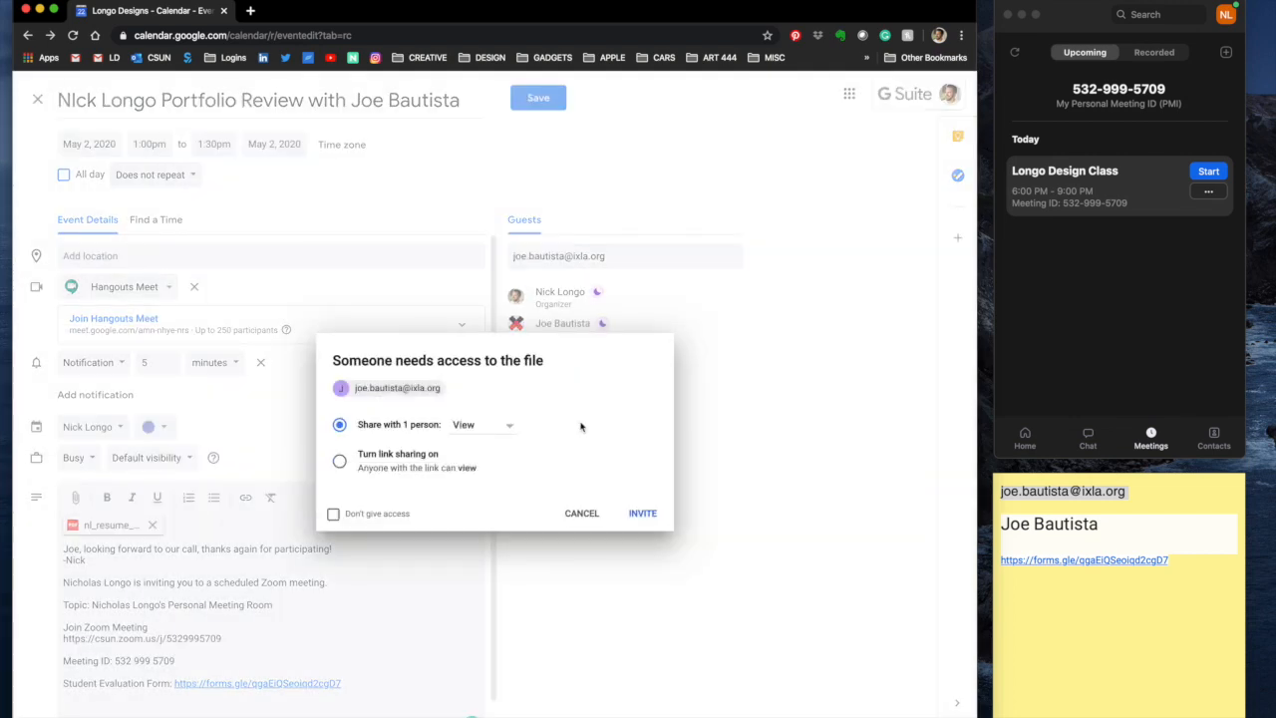
Step: Turn on link sharing so anyone with the link can view the attachment, then invite
left_click(469, 429)
left_click(399, 458)
left_click(340, 462)
left_click(642, 514)
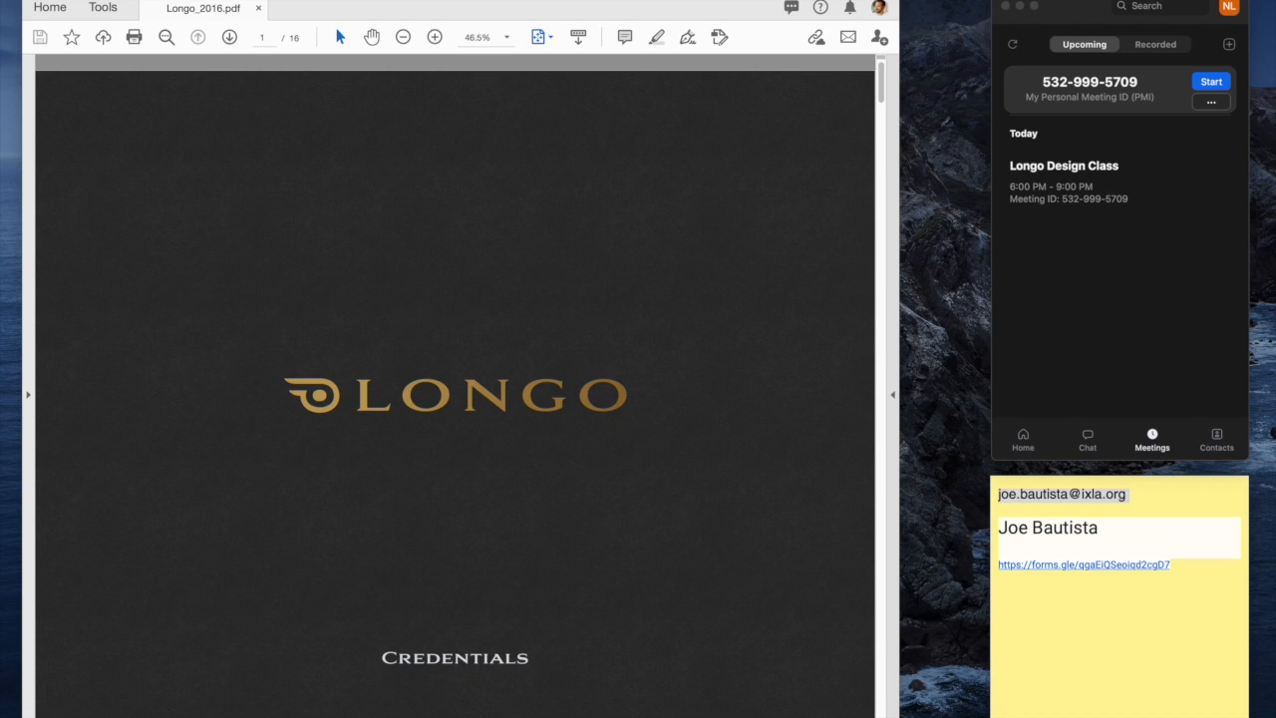
left_click_drag(1072, 15, 1064, 13)
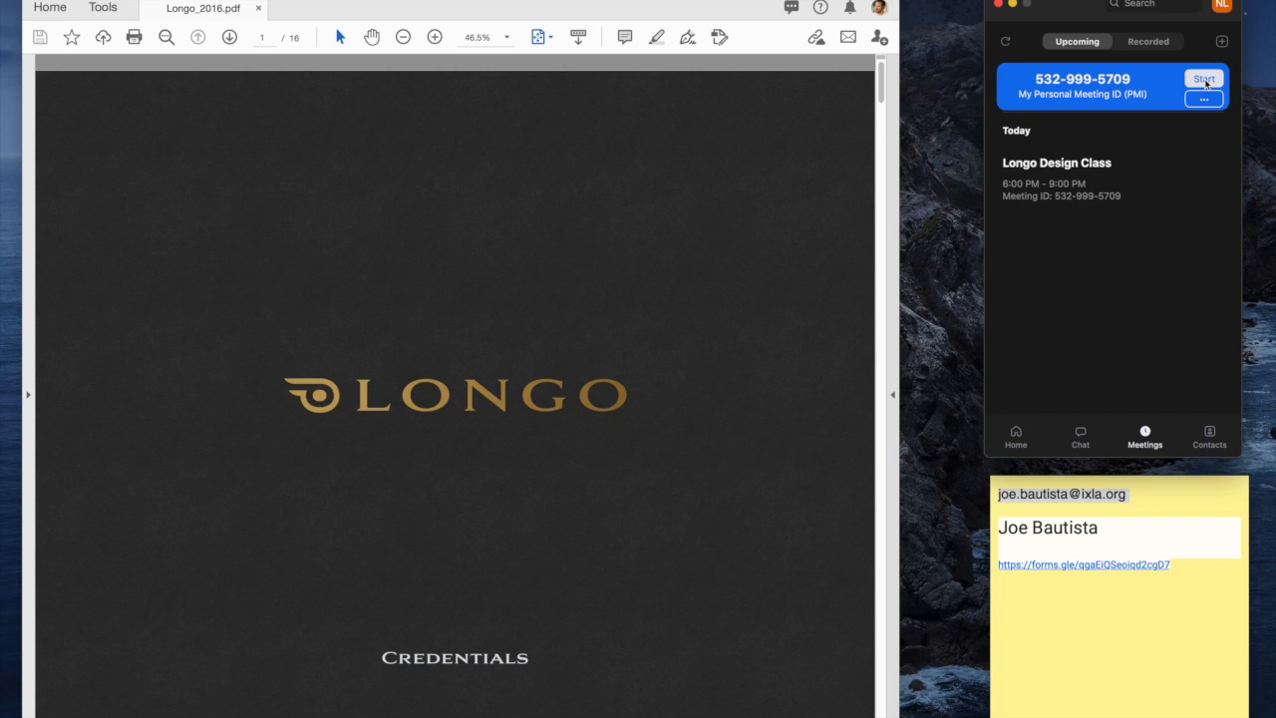
Step: Start the personal room meeting on computer audio and review the audio and camera menus unchanged
left_click(1204, 79)
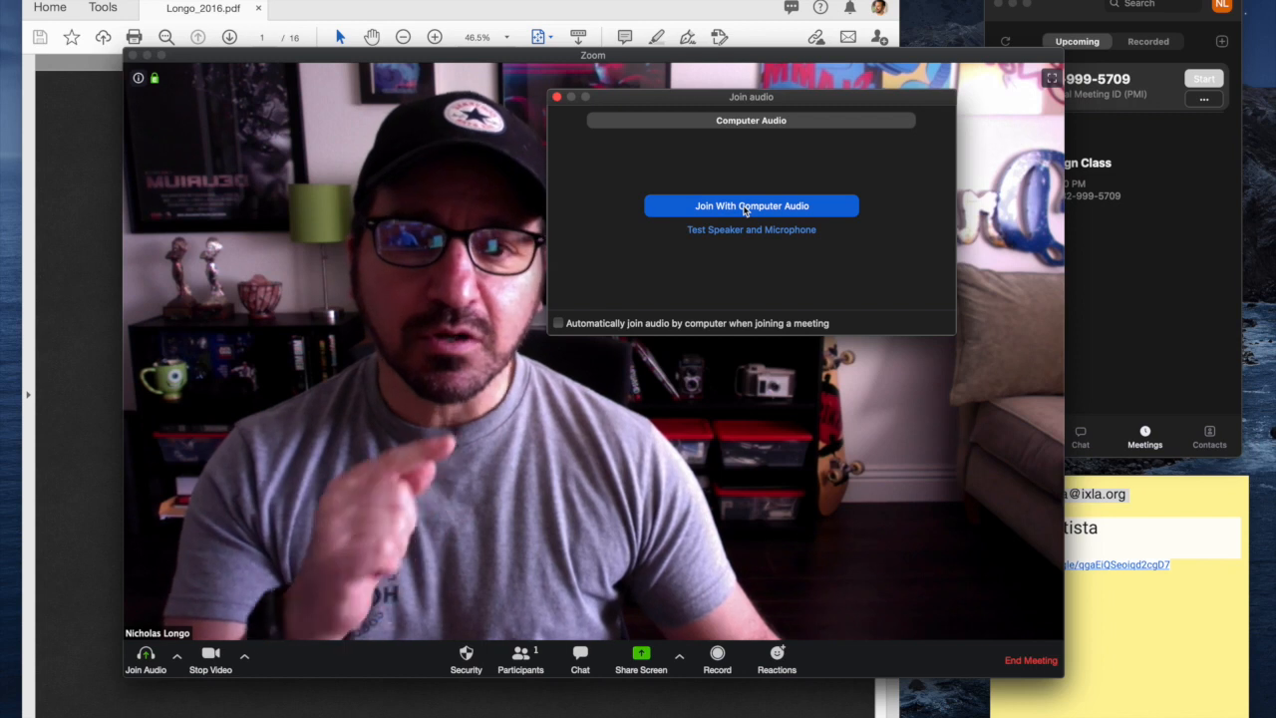
left_click(743, 207)
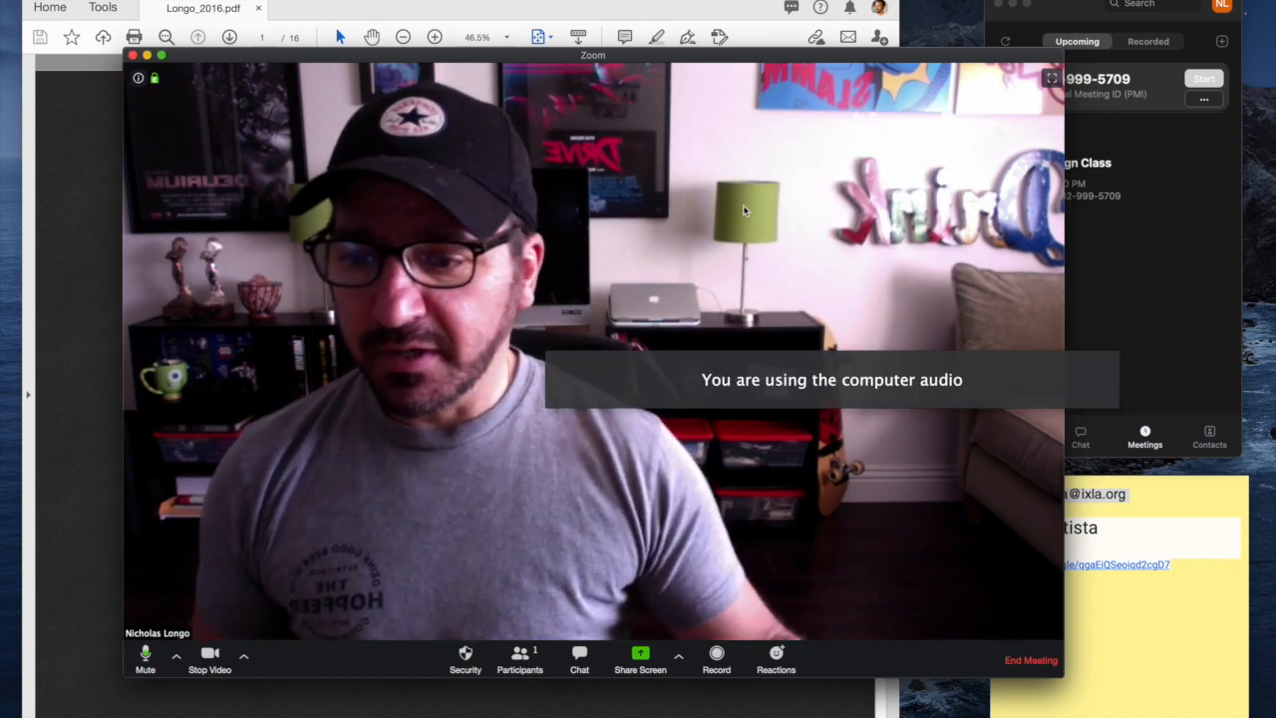
left_click(176, 656)
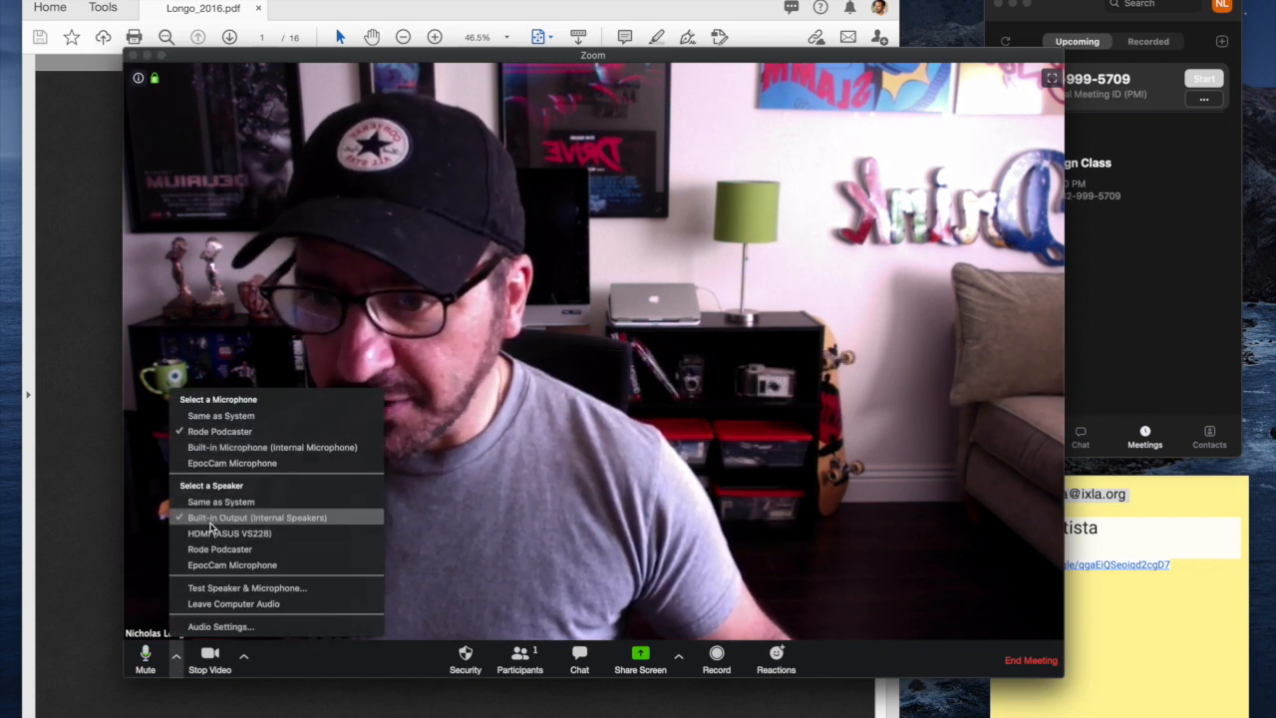
left_click(294, 674)
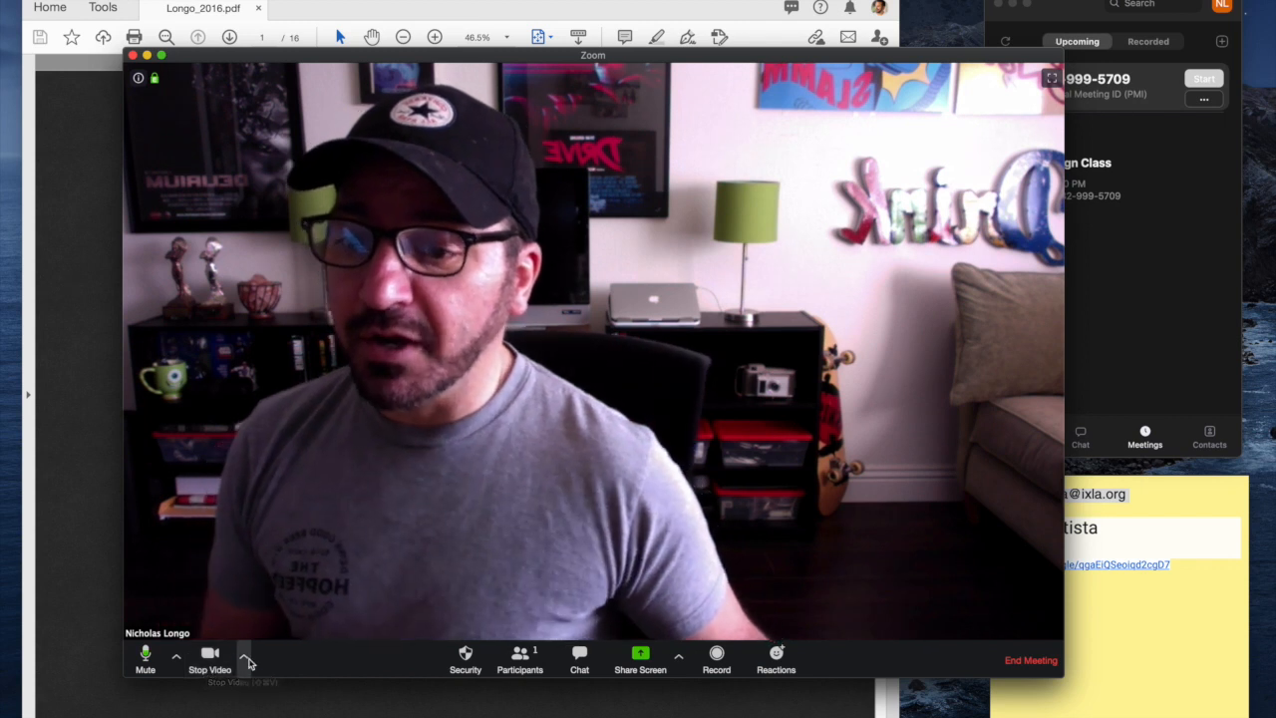
left_click(244, 658)
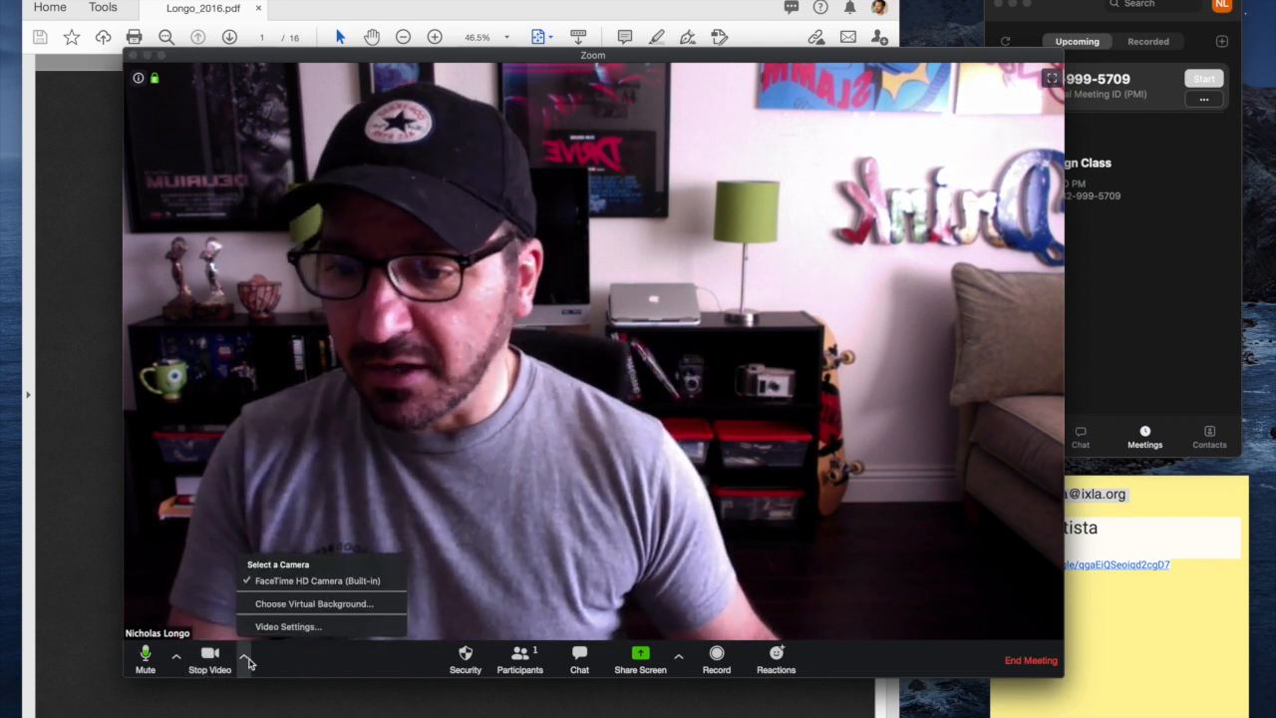
left_click(299, 670)
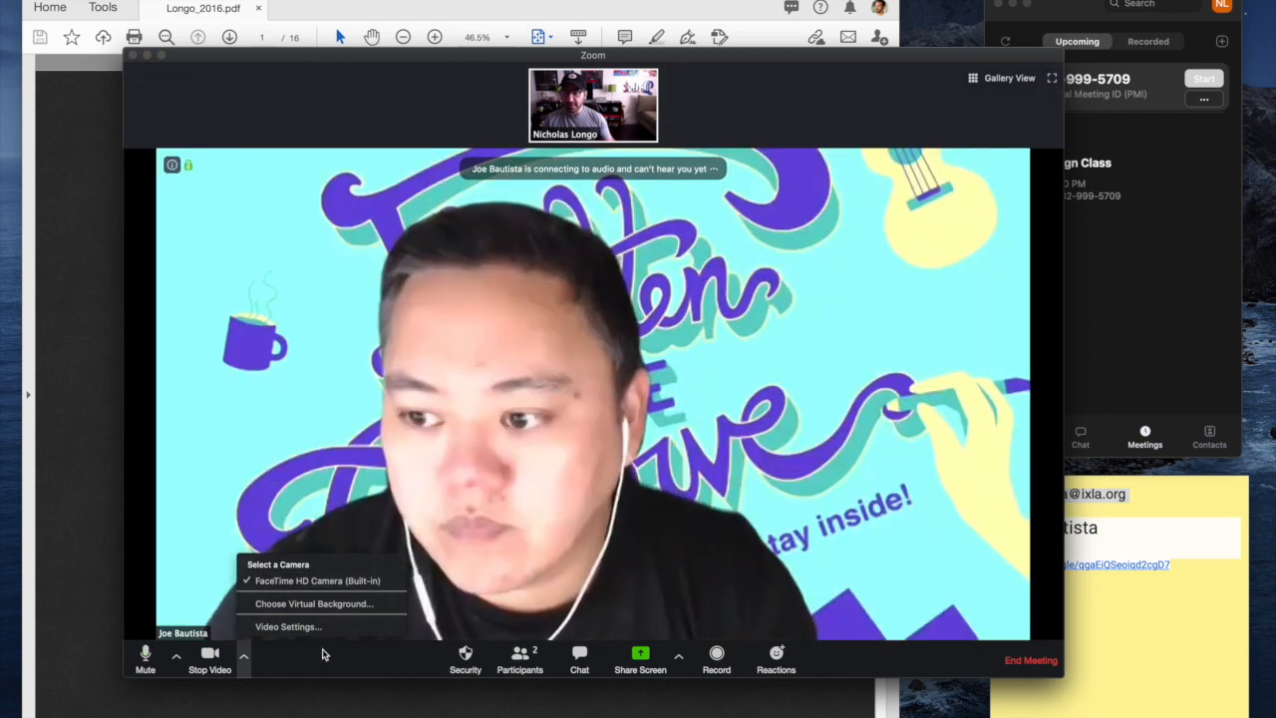
Step: Dismiss the camera options and raise the speaker volume once the guest joins
left_click(323, 670)
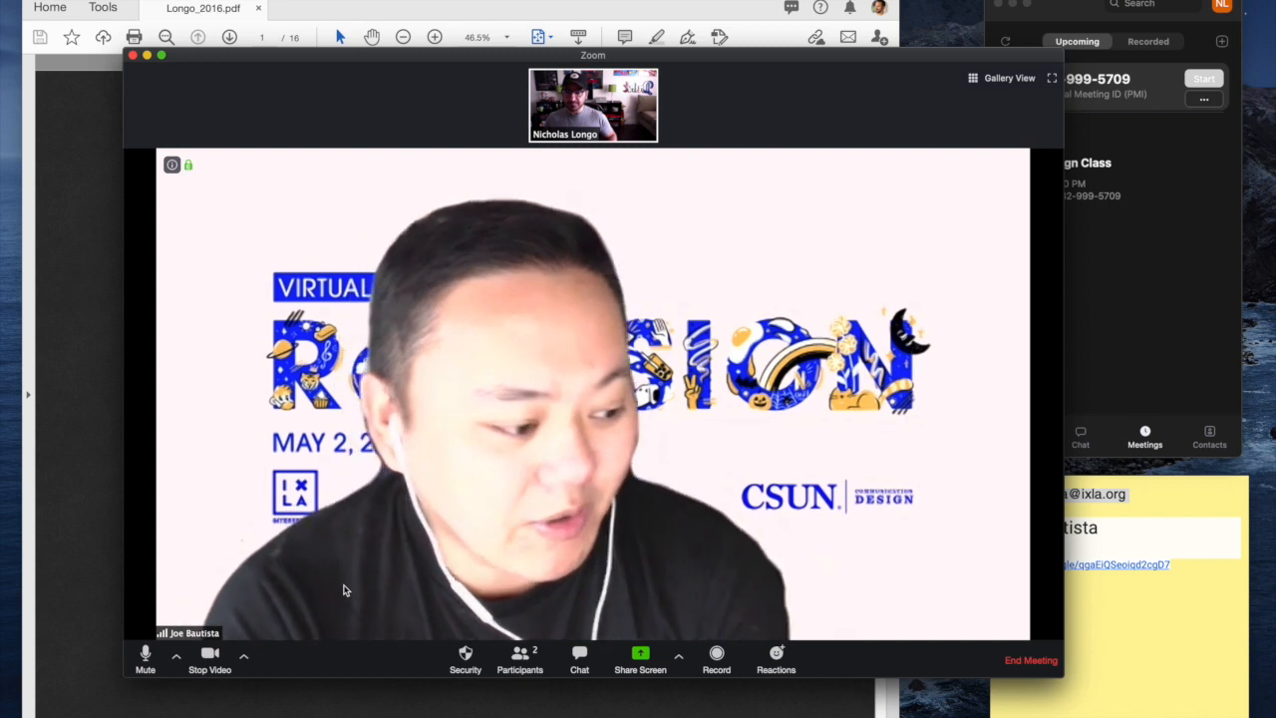
key("XF86AudioRaiseVolume")
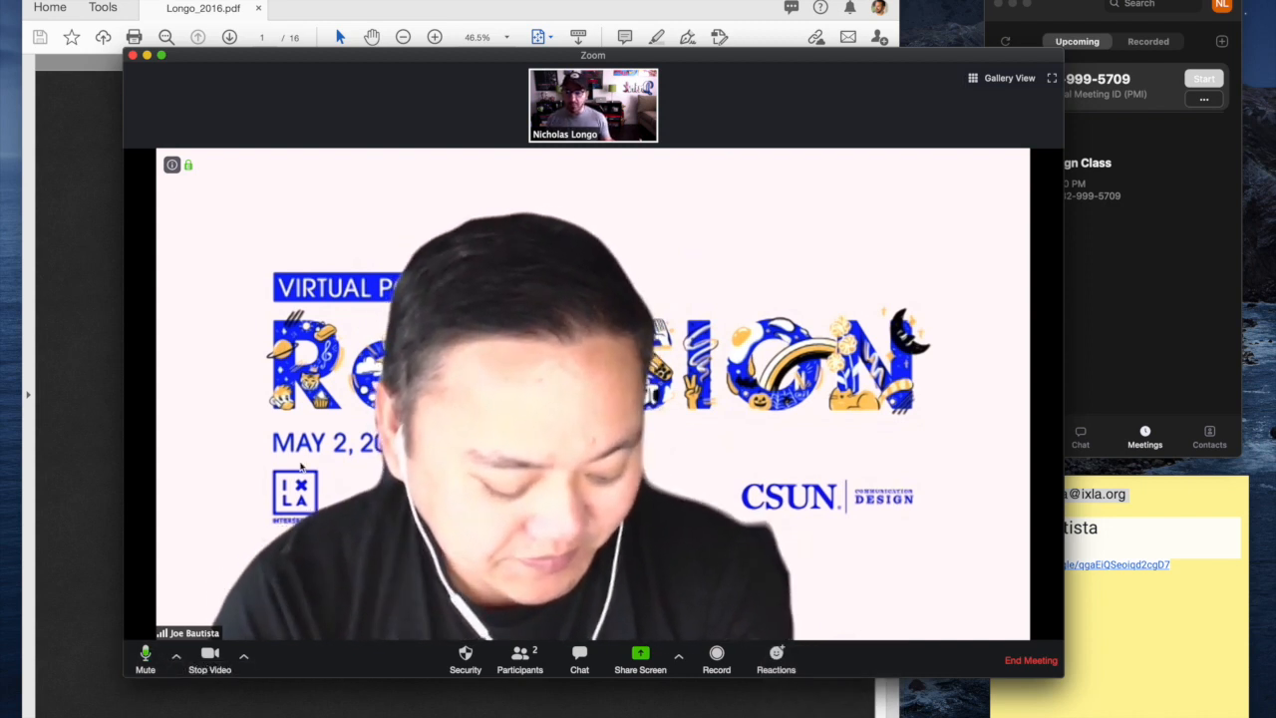
Step: Share the Acrobat window showing Longo_2016.pdf's Credentials cover page with the meeting
left_click_drag(199, 60, 609, 49)
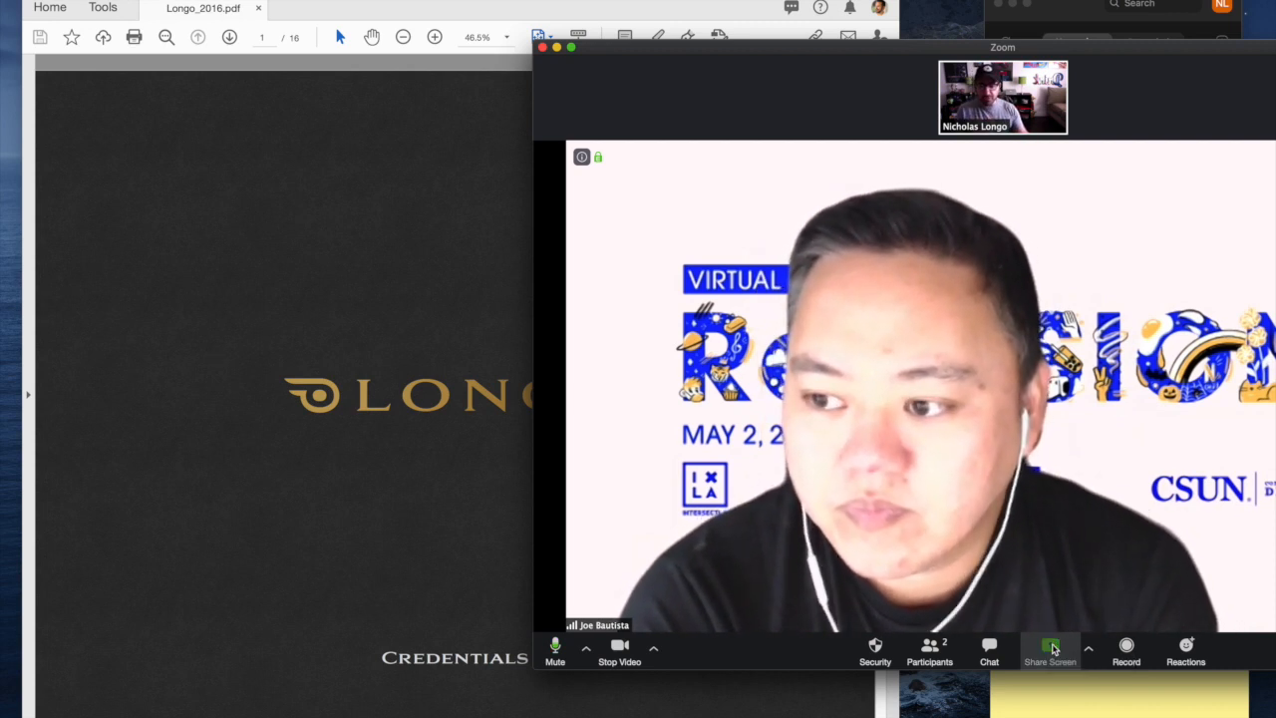
left_click(1051, 648)
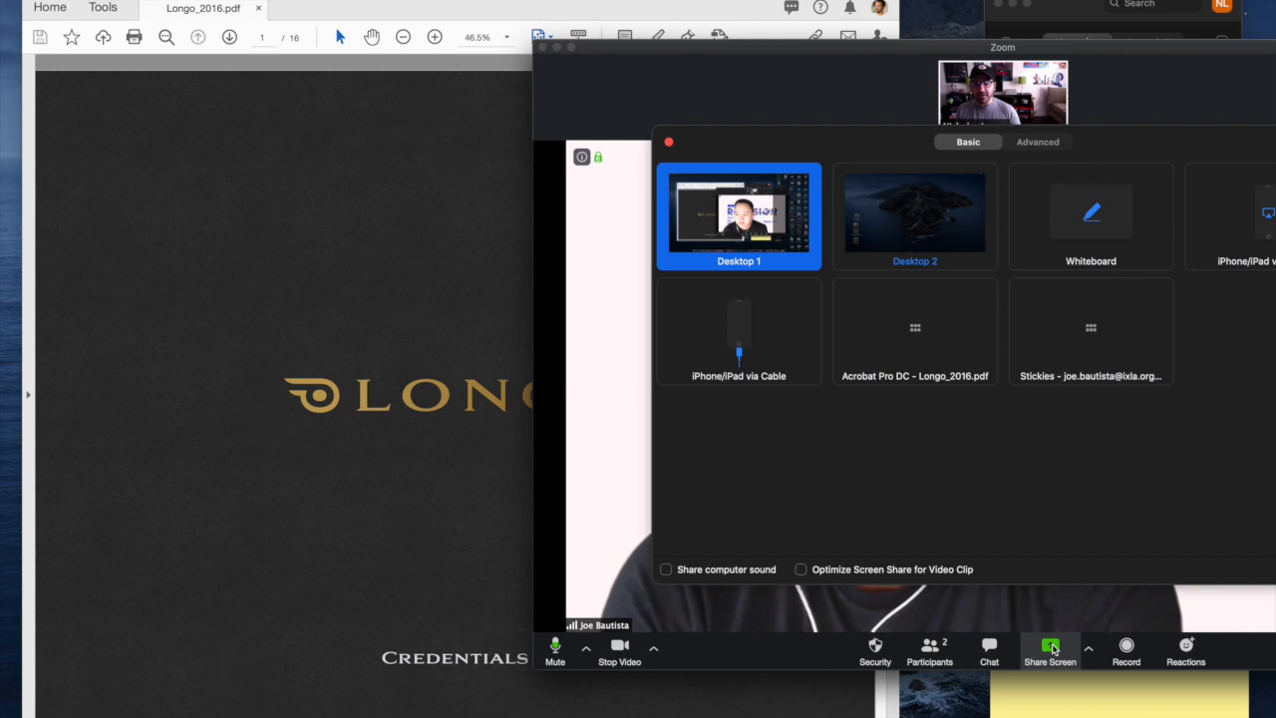
left_click_drag(884, 49, 598, 48)
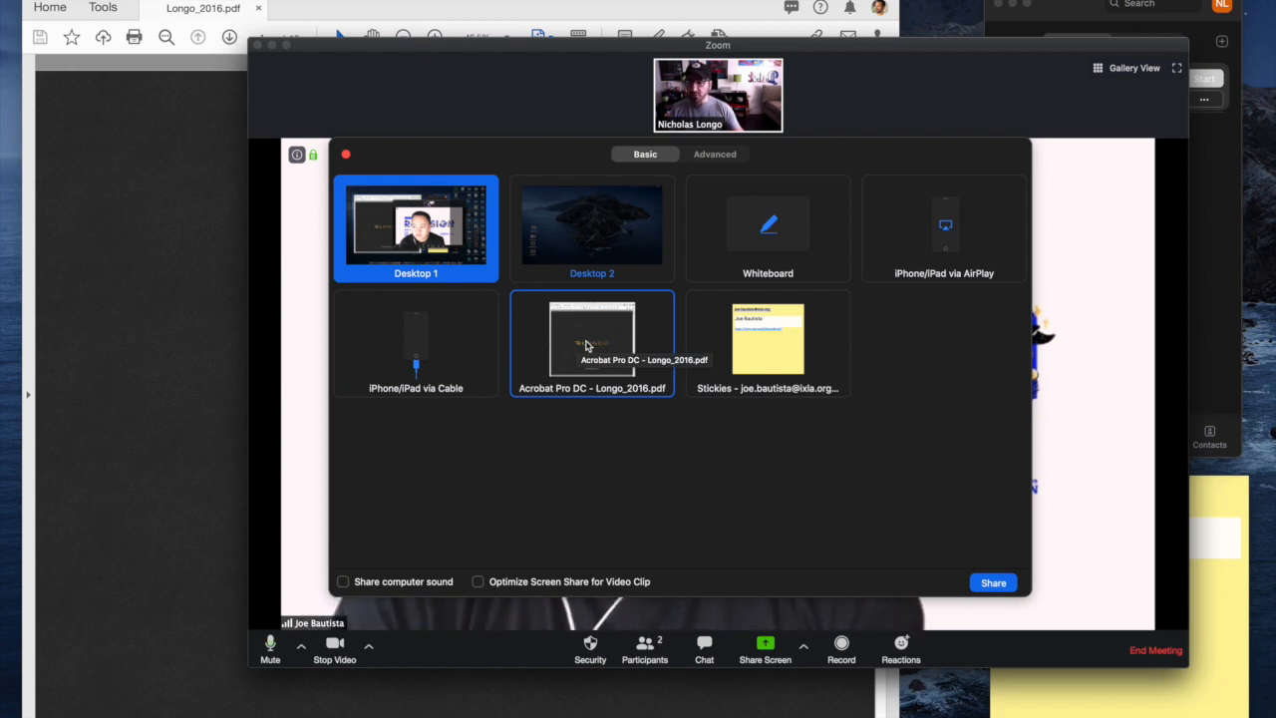
left_click(588, 346)
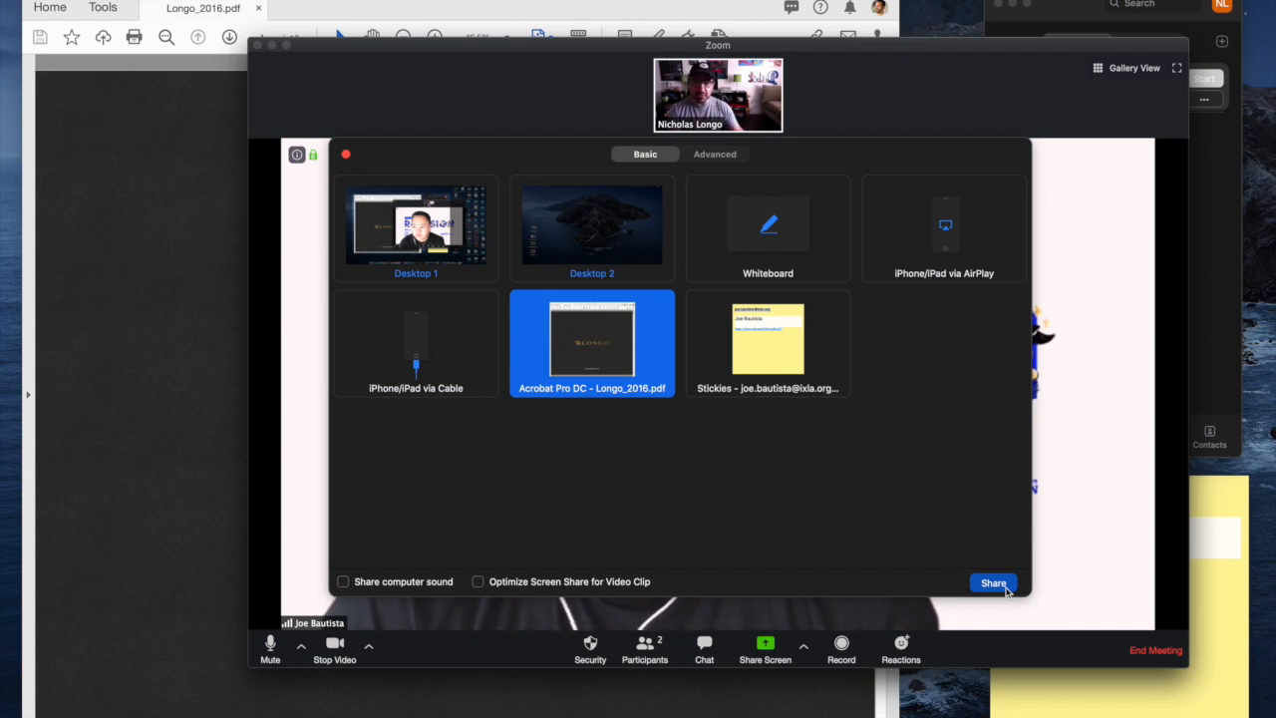
left_click(1005, 590)
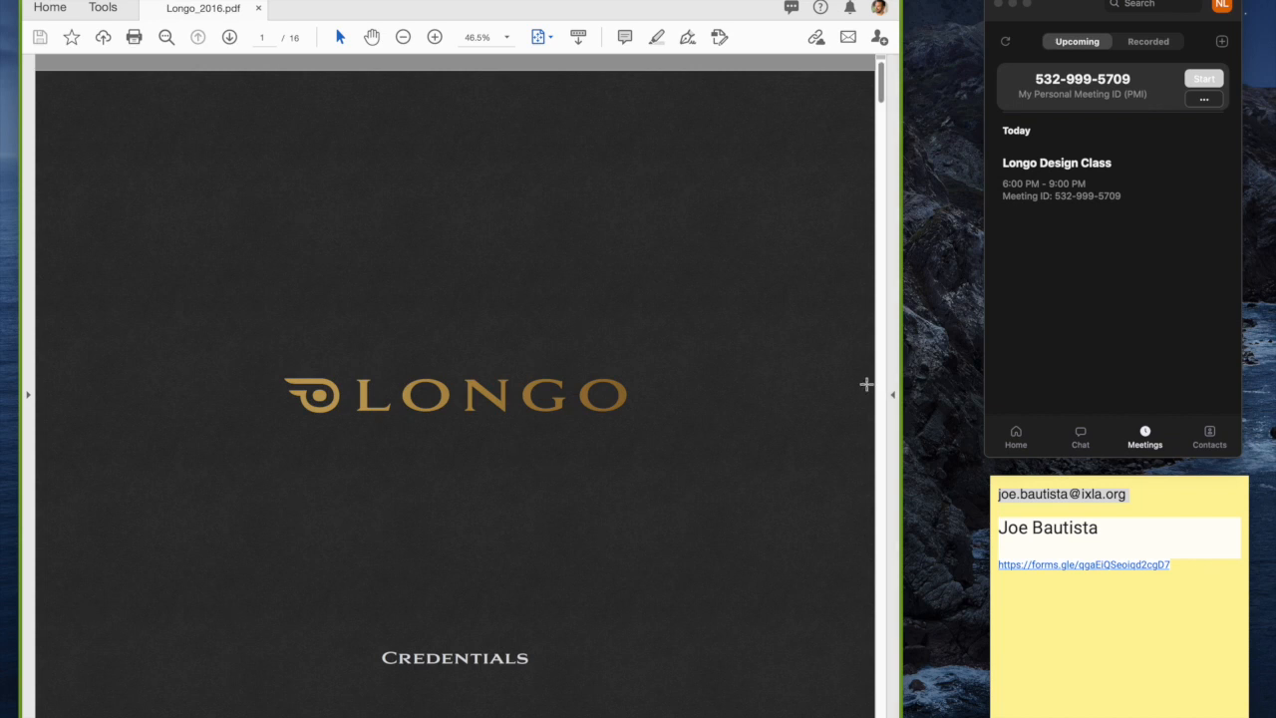
Step: Scroll the portfolio to page 3, Experience, present it full screen, then exit full screen
scroll(881, 392, "down", 3)
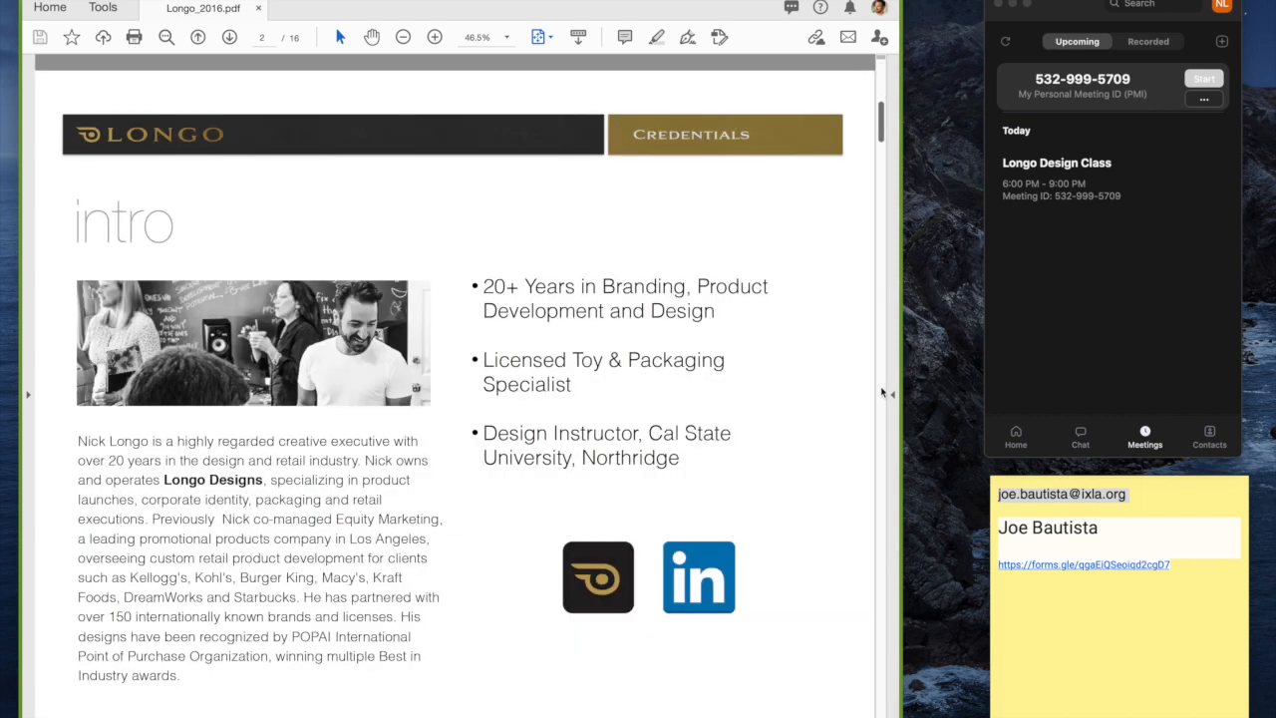
scroll(881, 392, "down", 3)
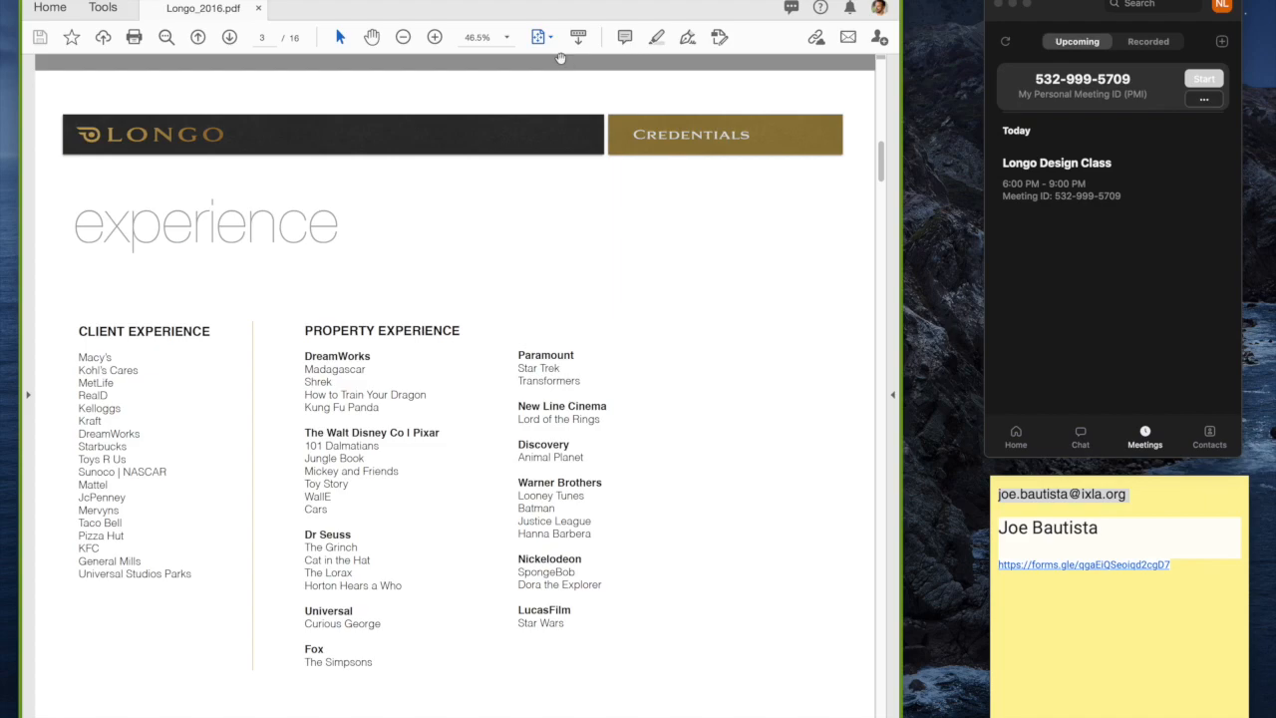
key("super+l")
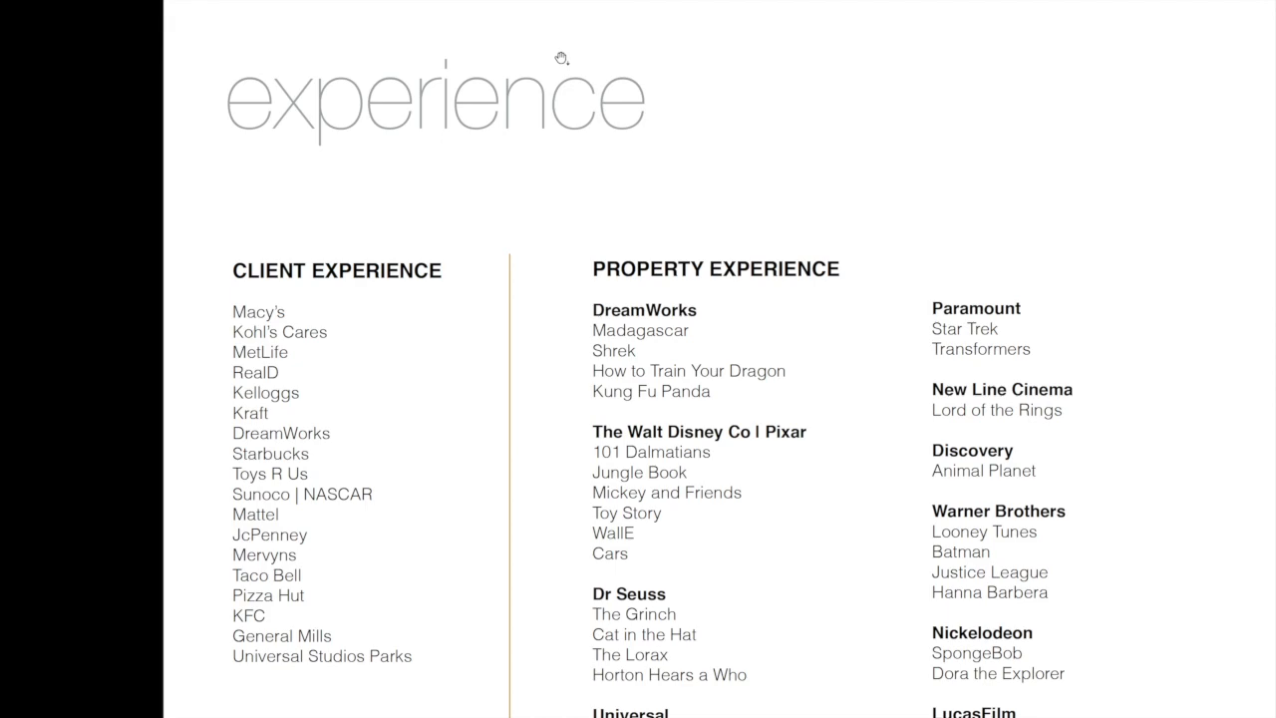
key("Escape")
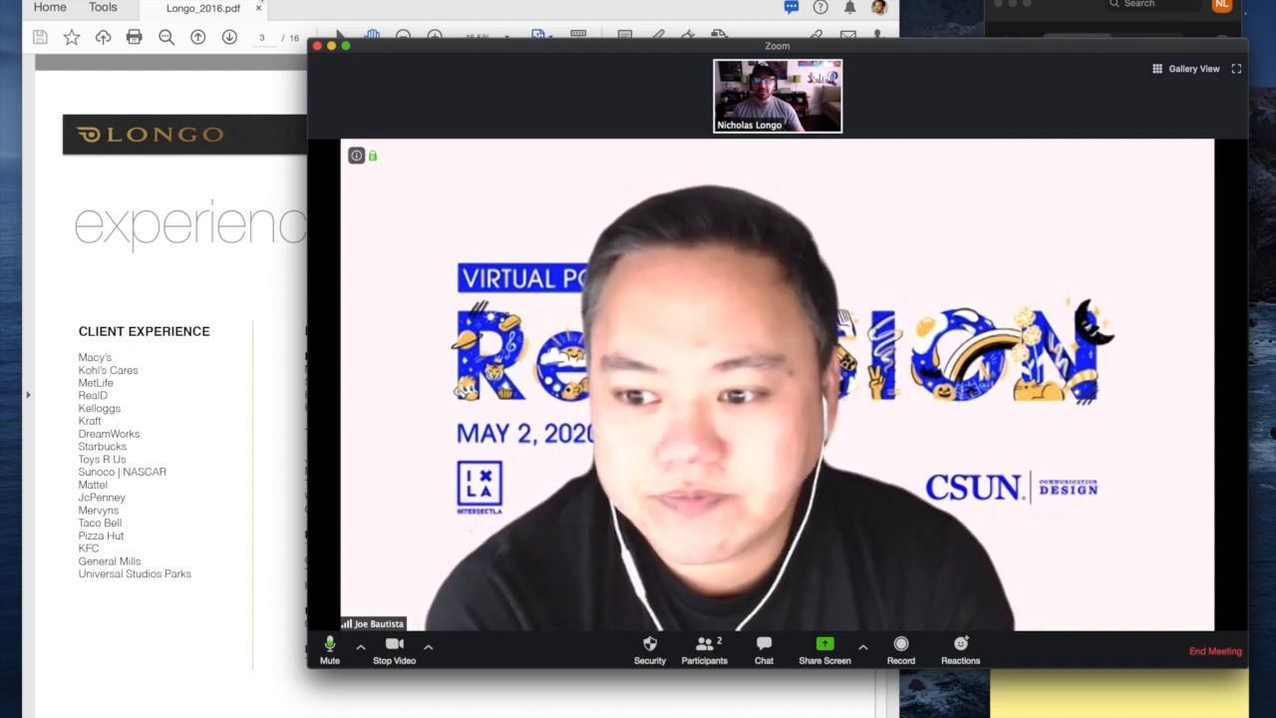
Step: Share Desktop 1 with the meeting so the portfolio presentation is visible to the guest
left_click(269, 3)
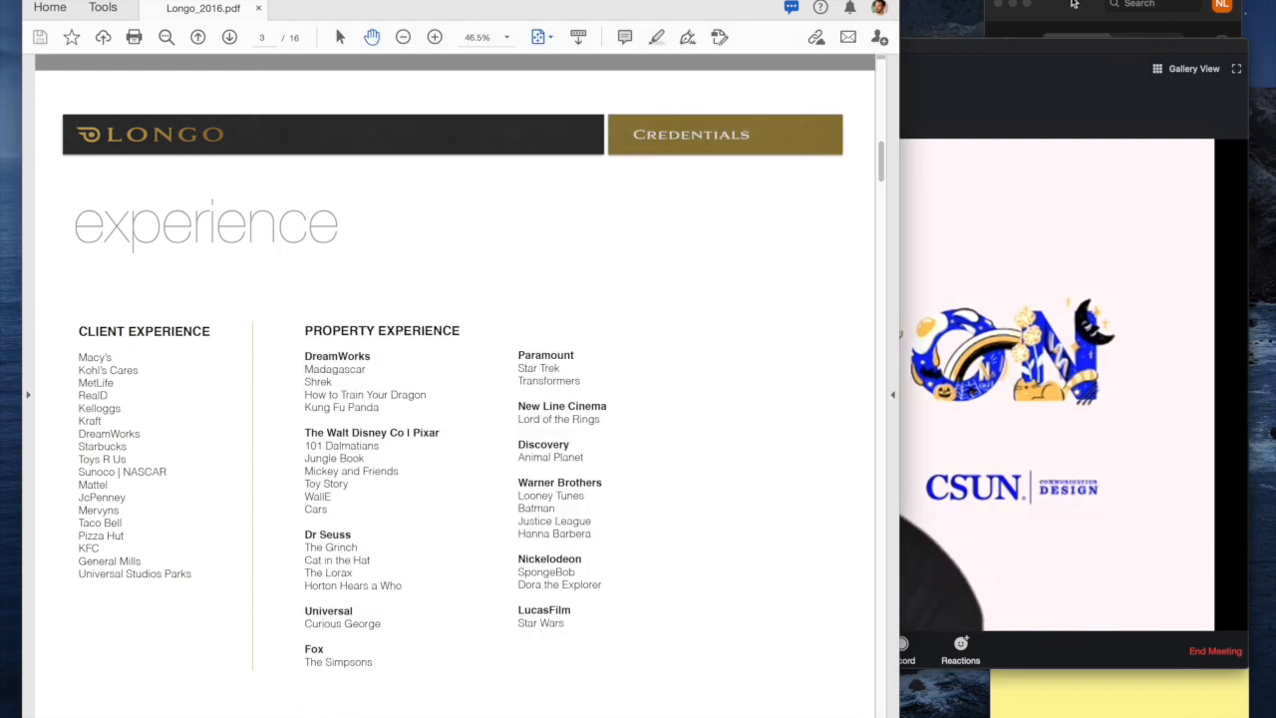
left_click(1127, 411)
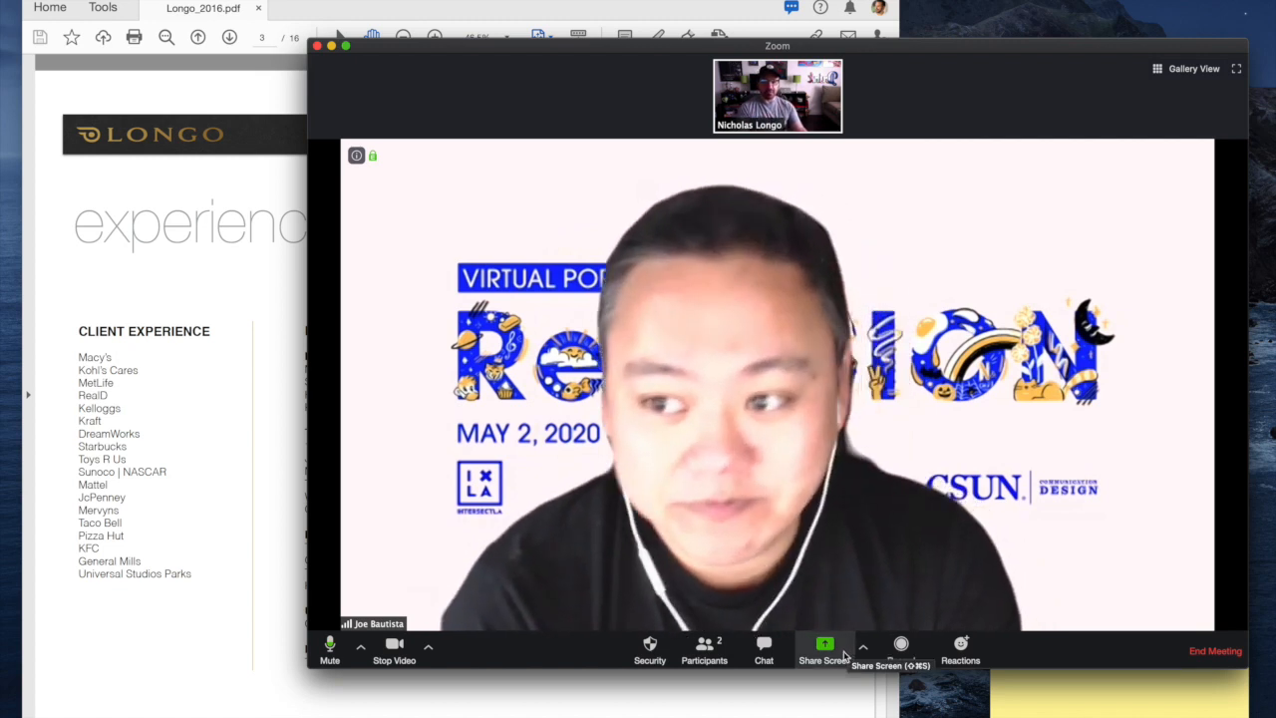
left_click(829, 649)
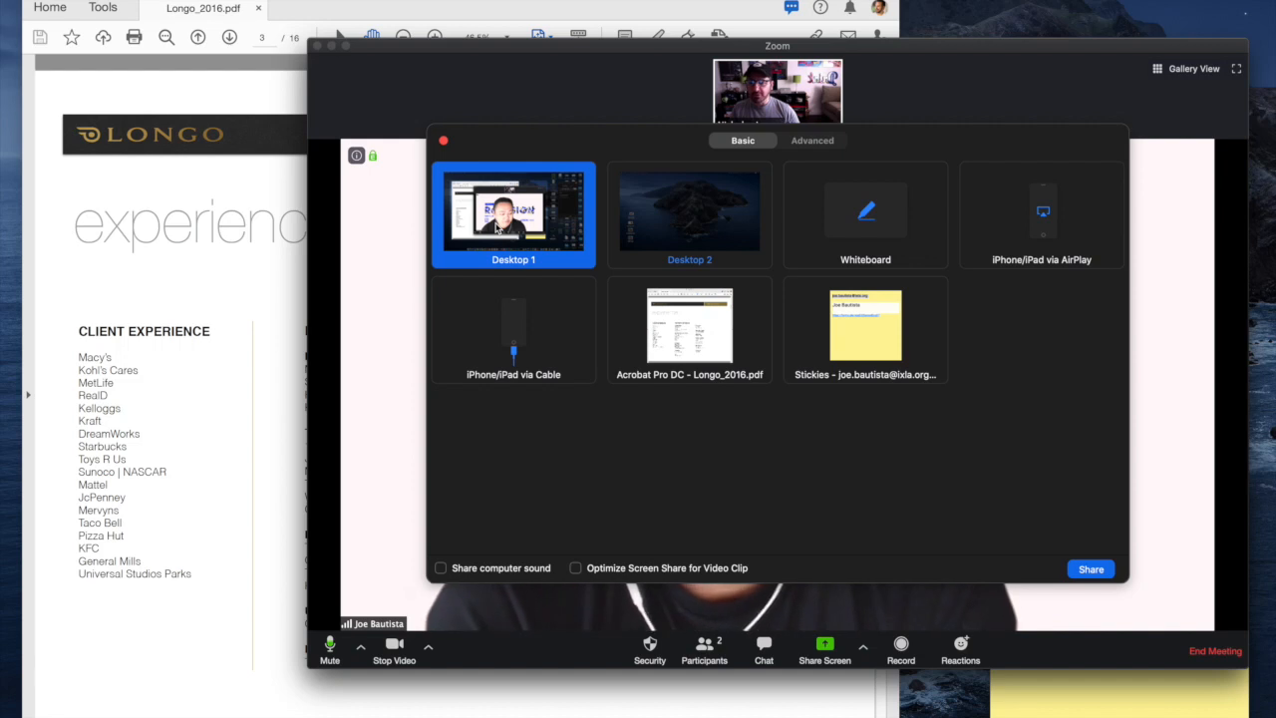
left_click(1088, 568)
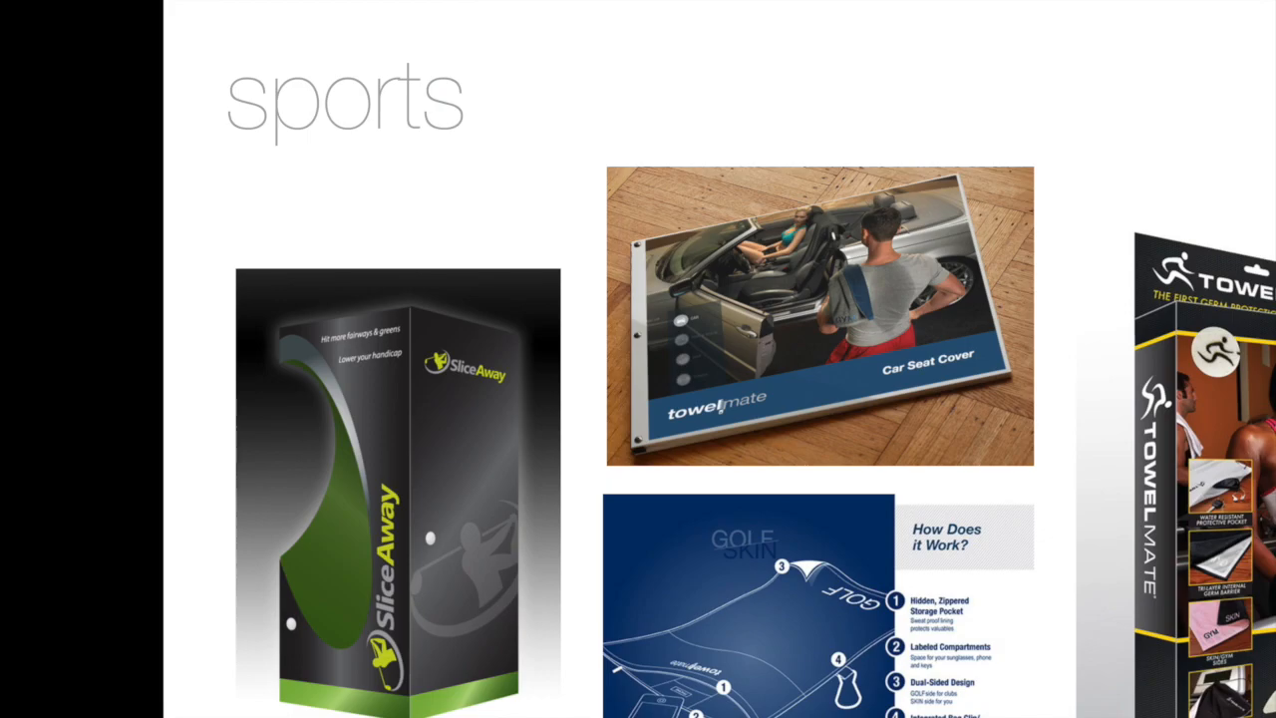
Step: Exit full screen on page 7, sports, then end the Zoom meeting for all participants
key("Escape")
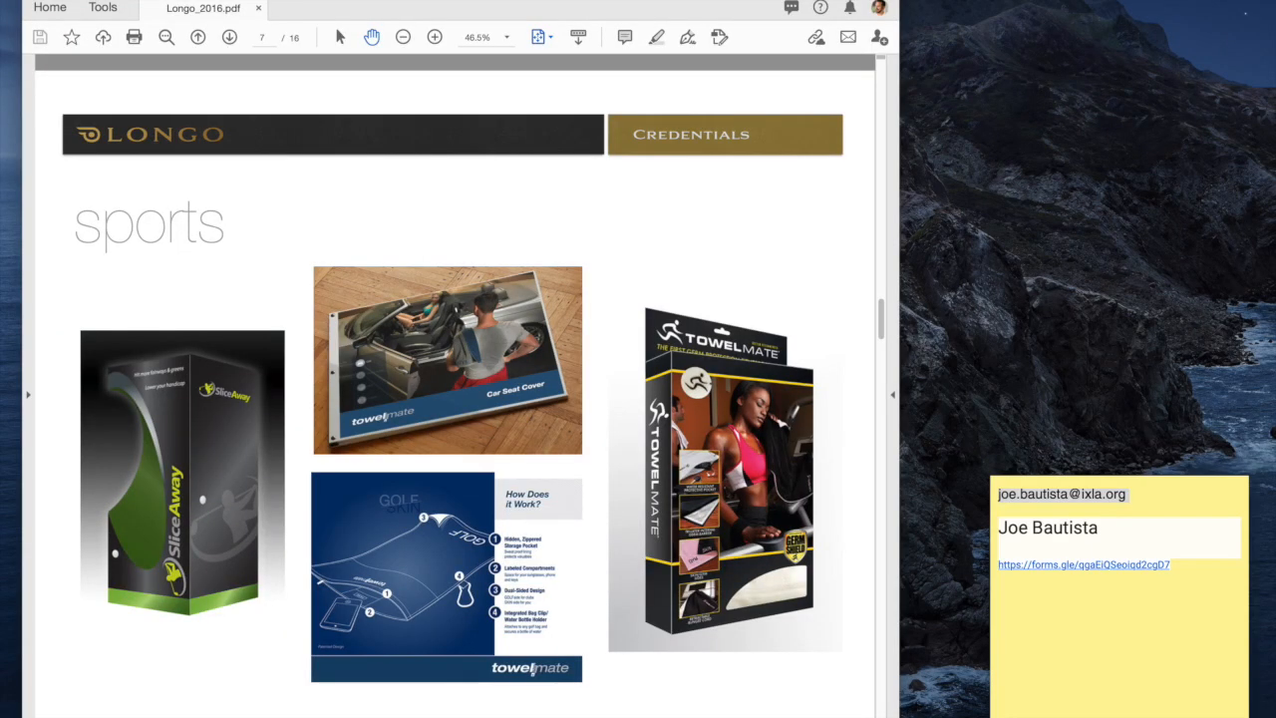
left_click(833, 124)
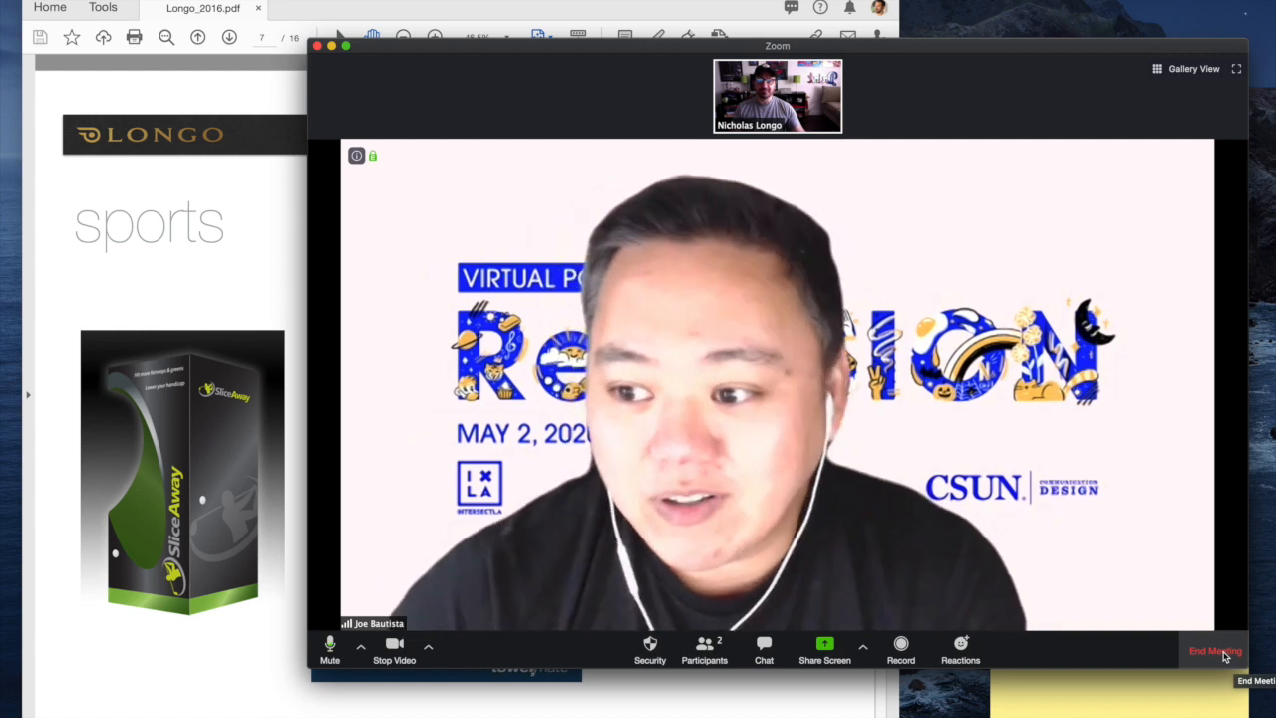
left_click(1225, 654)
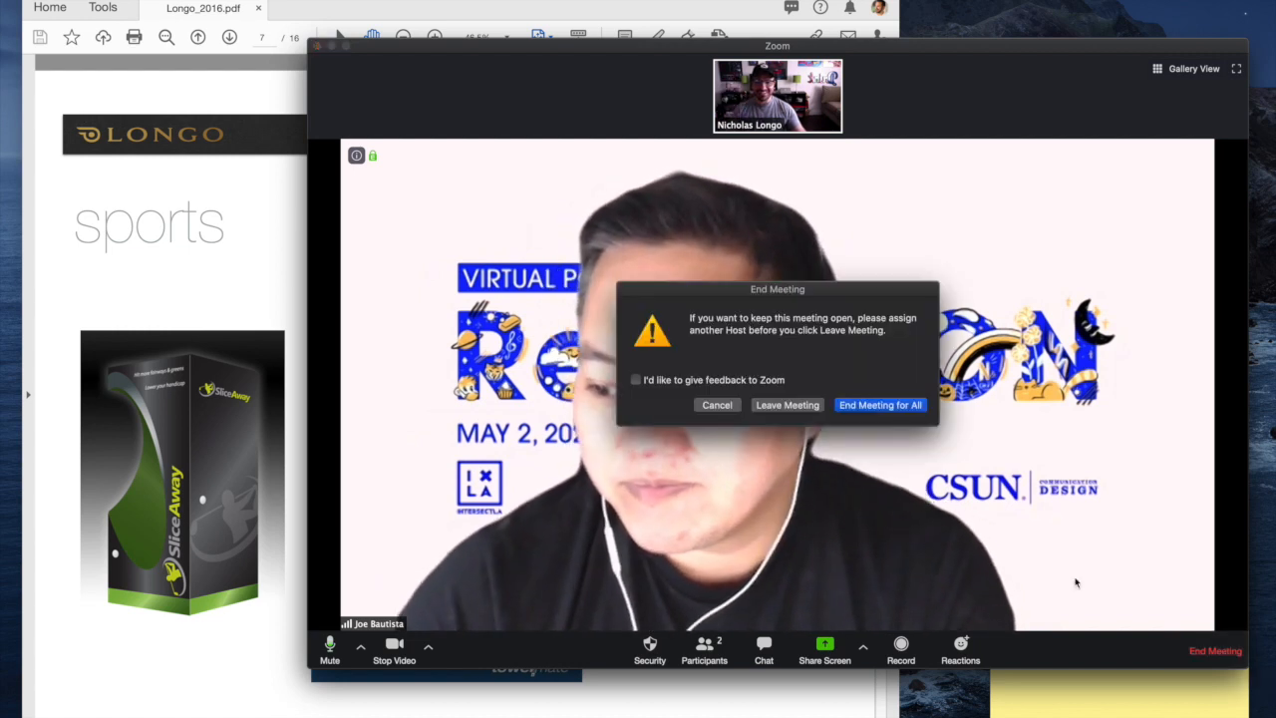
left_click(880, 403)
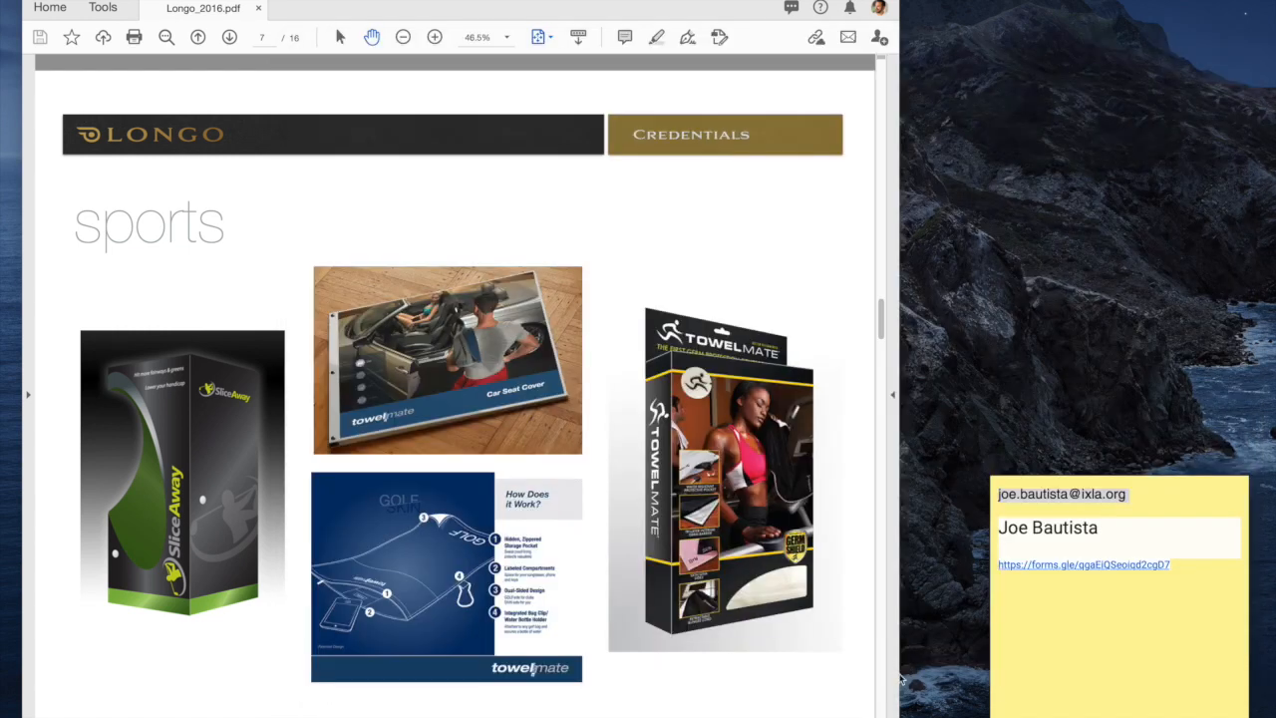